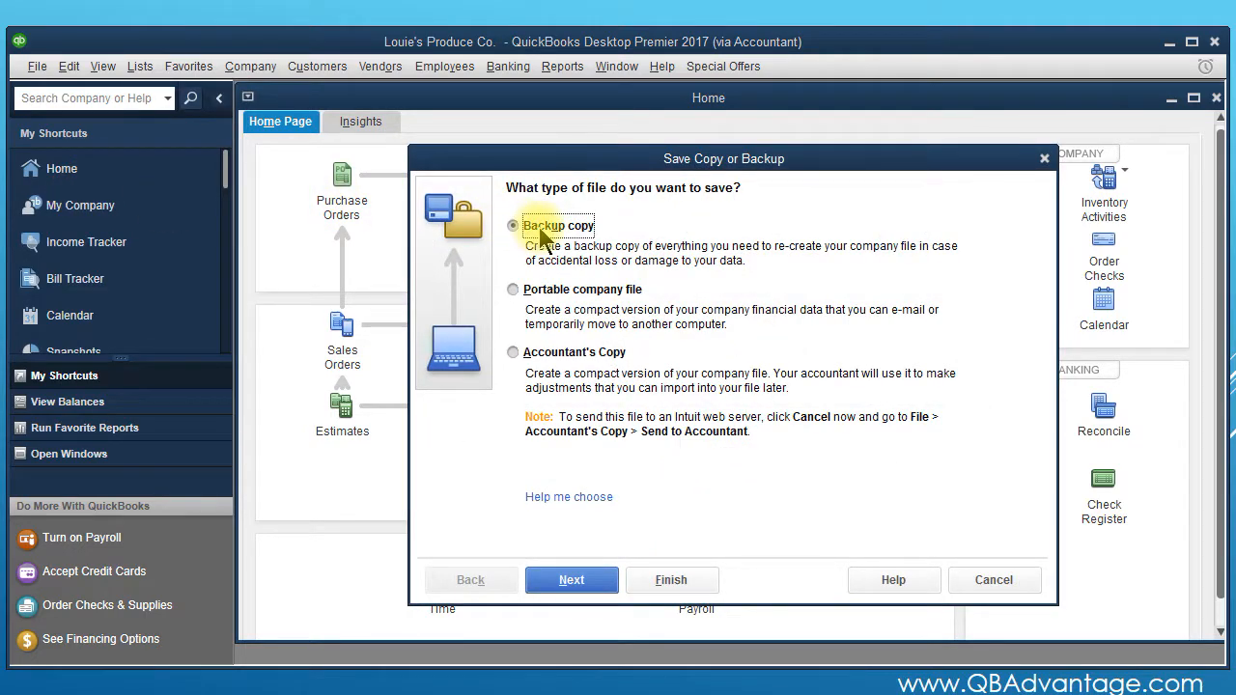
- Choose a local backup copy of the company file and opt to only schedule future backups
click(580, 585)
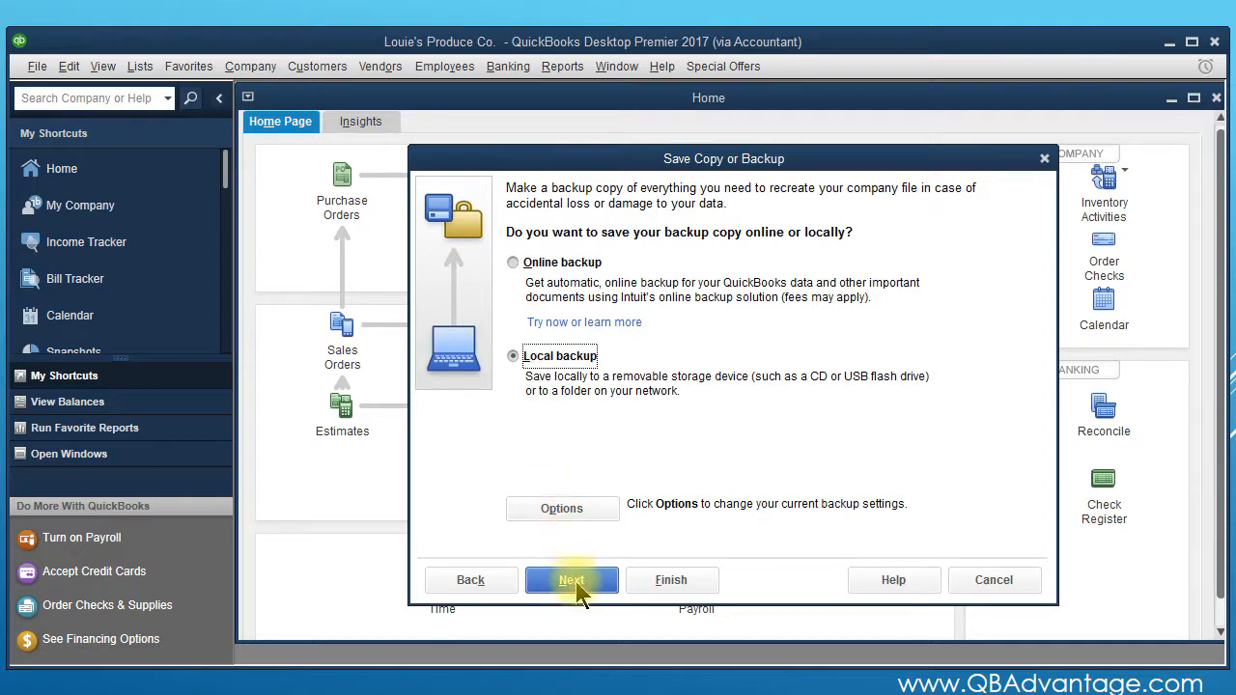
click(575, 584)
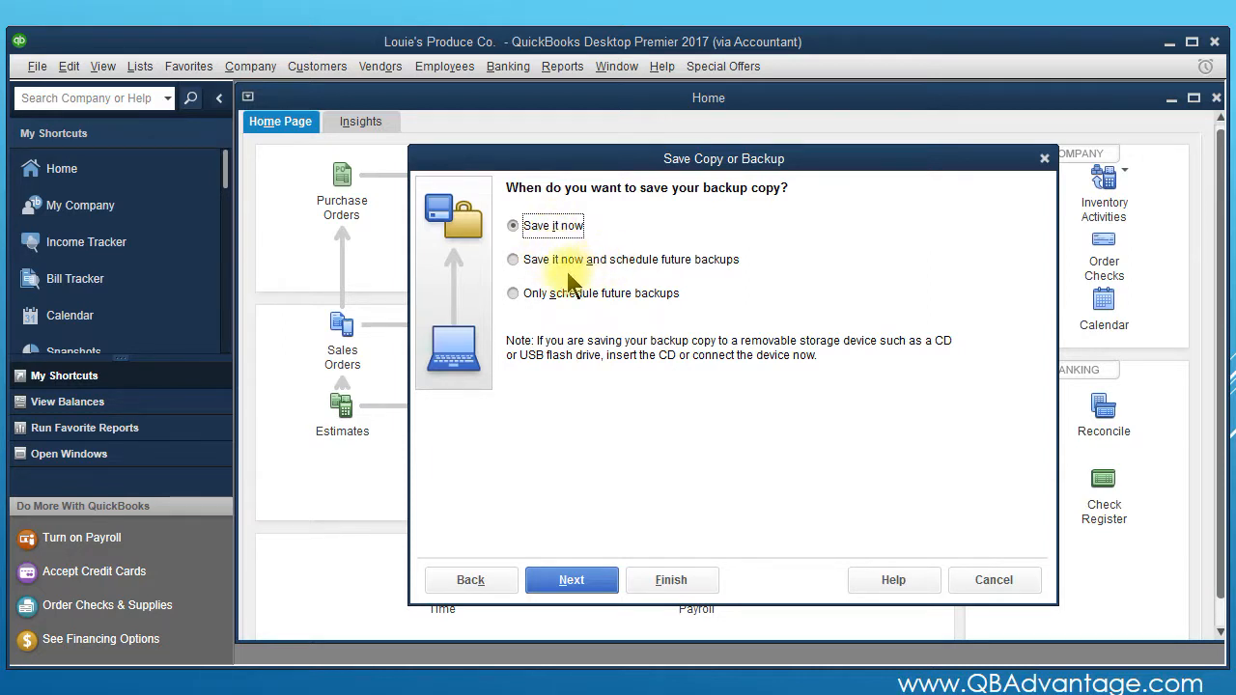
click(513, 293)
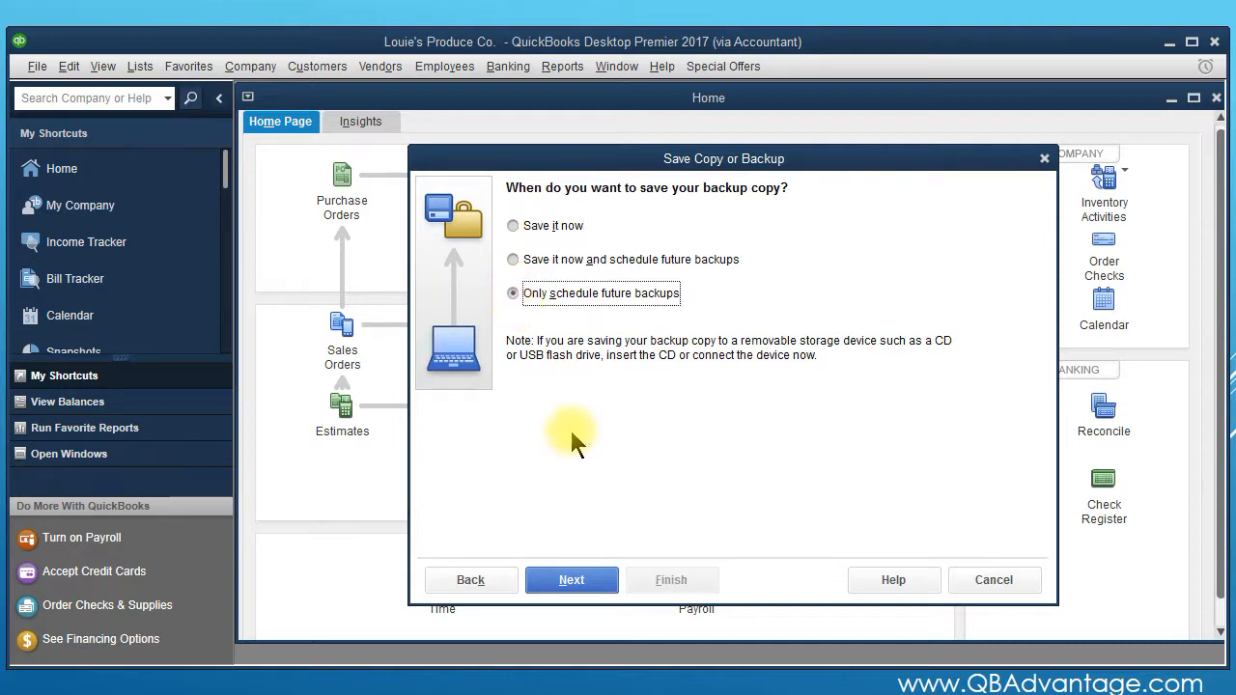
click(574, 582)
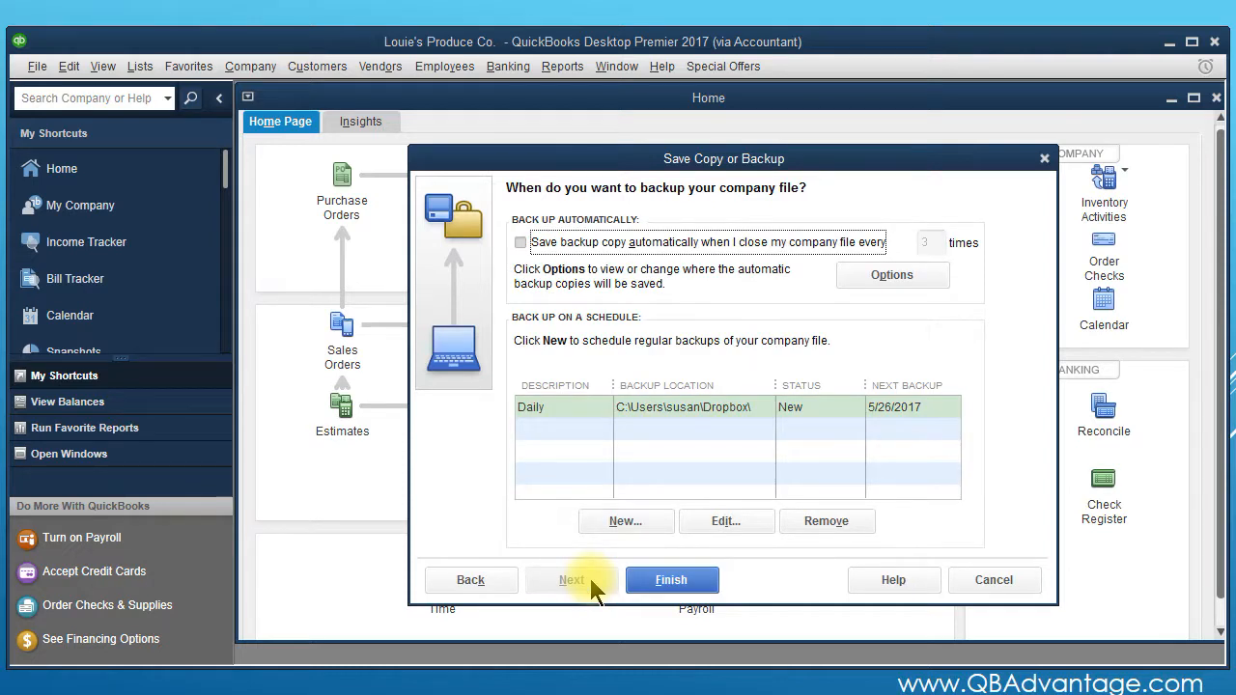
- Turn on automatic backup copies when closing the company file and clear the value for how many closings trigger one
click(522, 245)
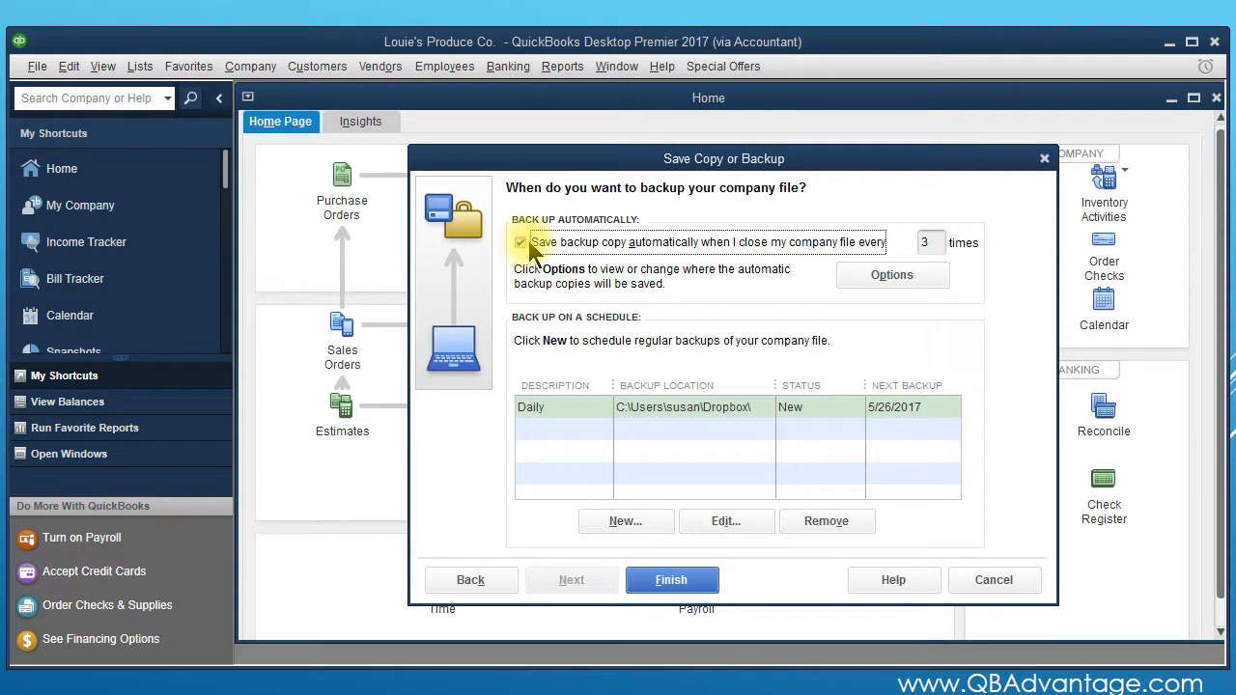
click(924, 242)
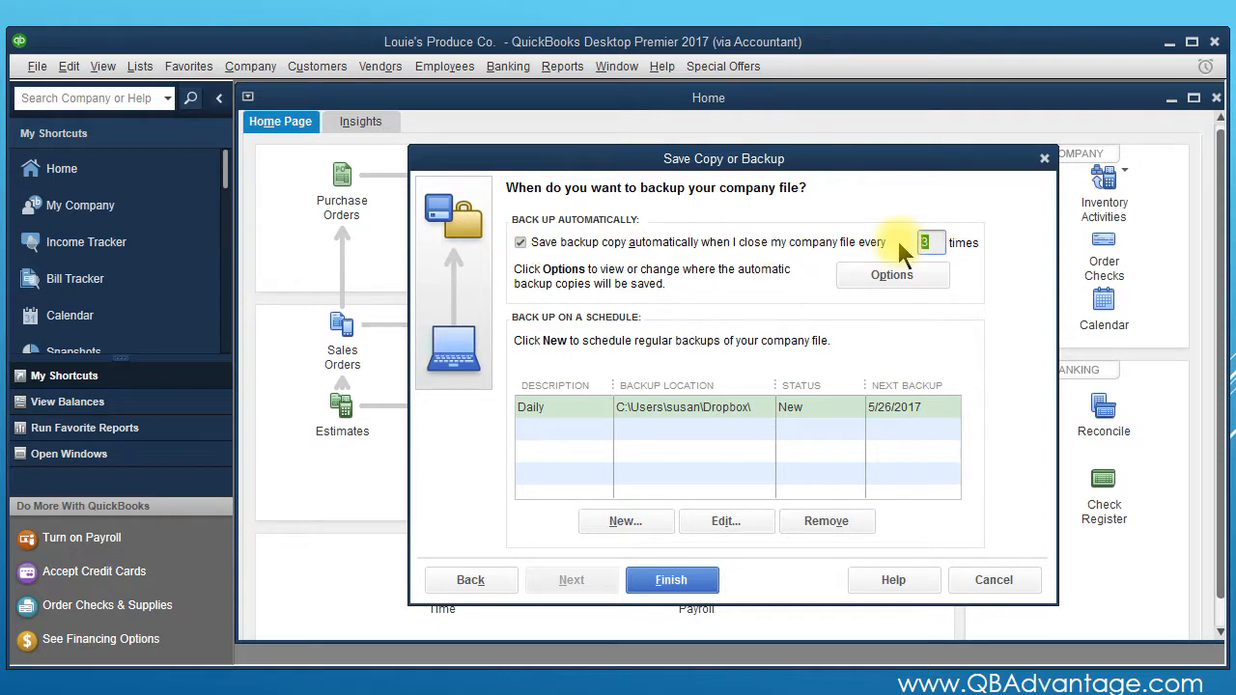
text(1)
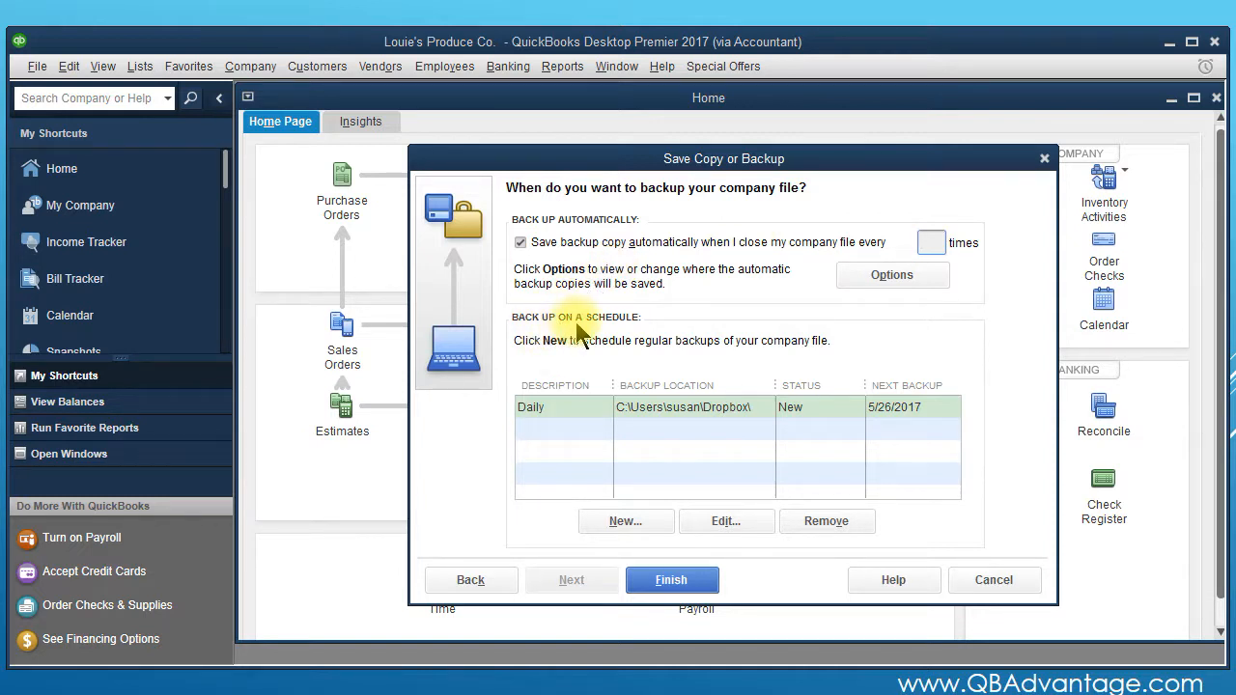
- Open the Daily scheduled backup and review its description, location, number of copies to keep and start-time choices
click(558, 407)
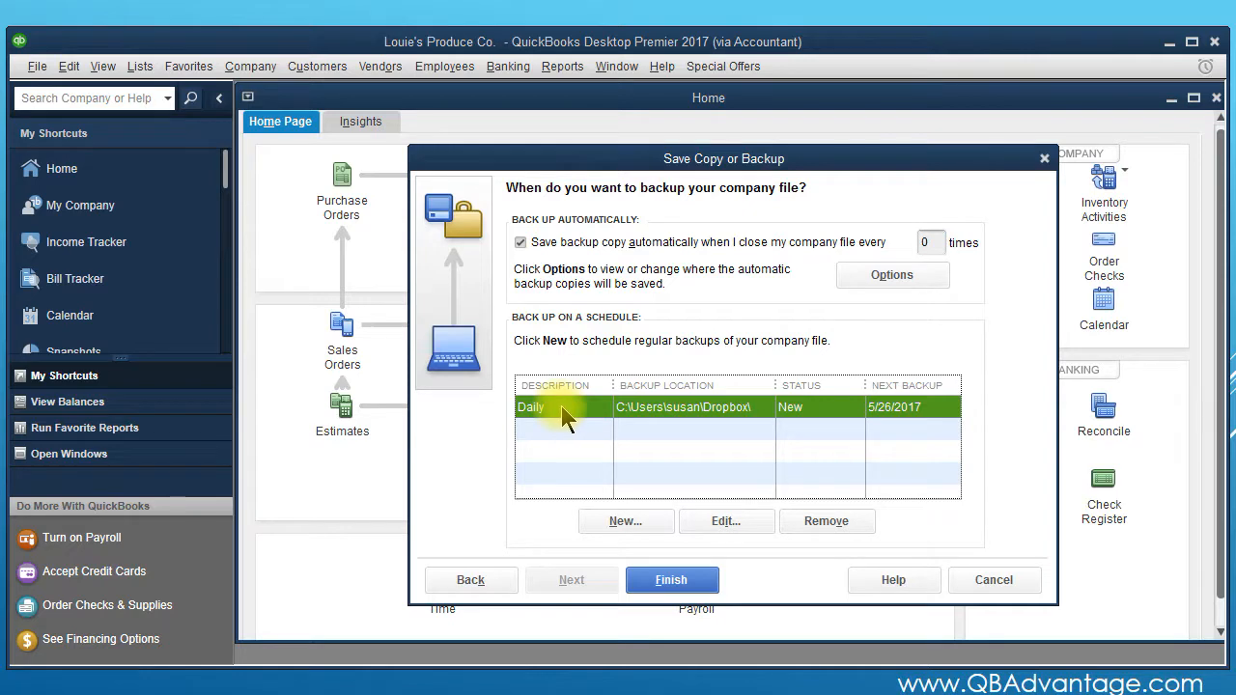
click(739, 521)
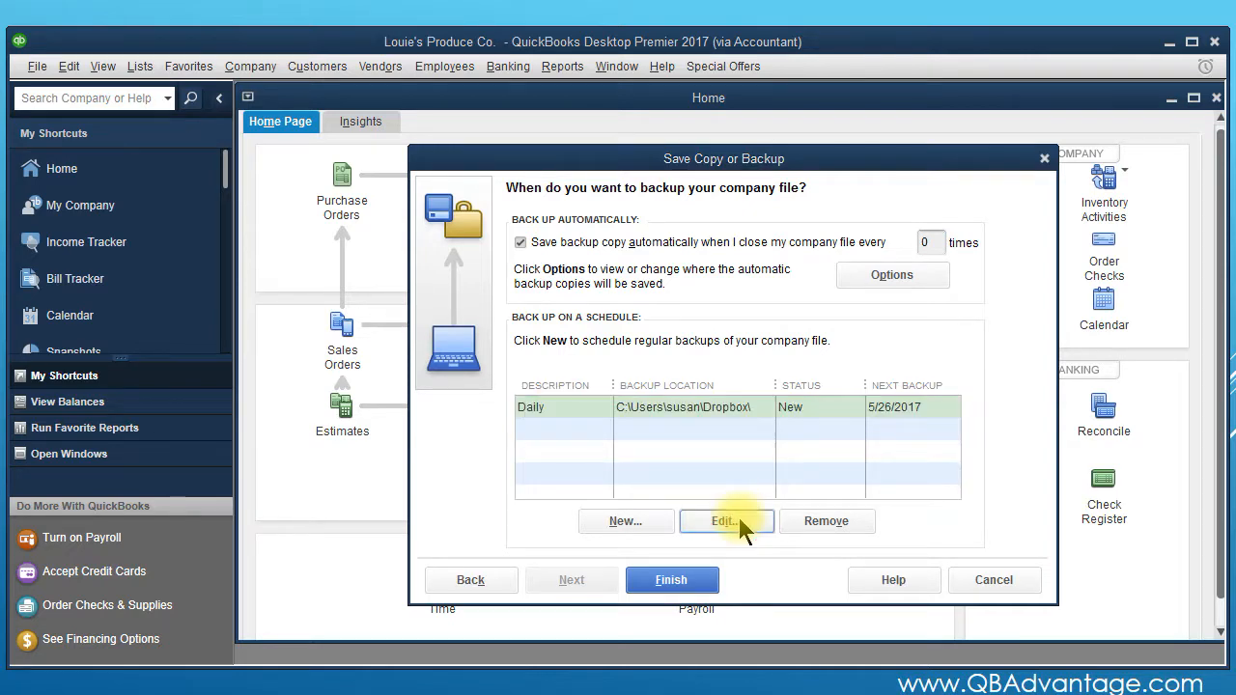
click(689, 192)
drag(698, 190, 636, 199)
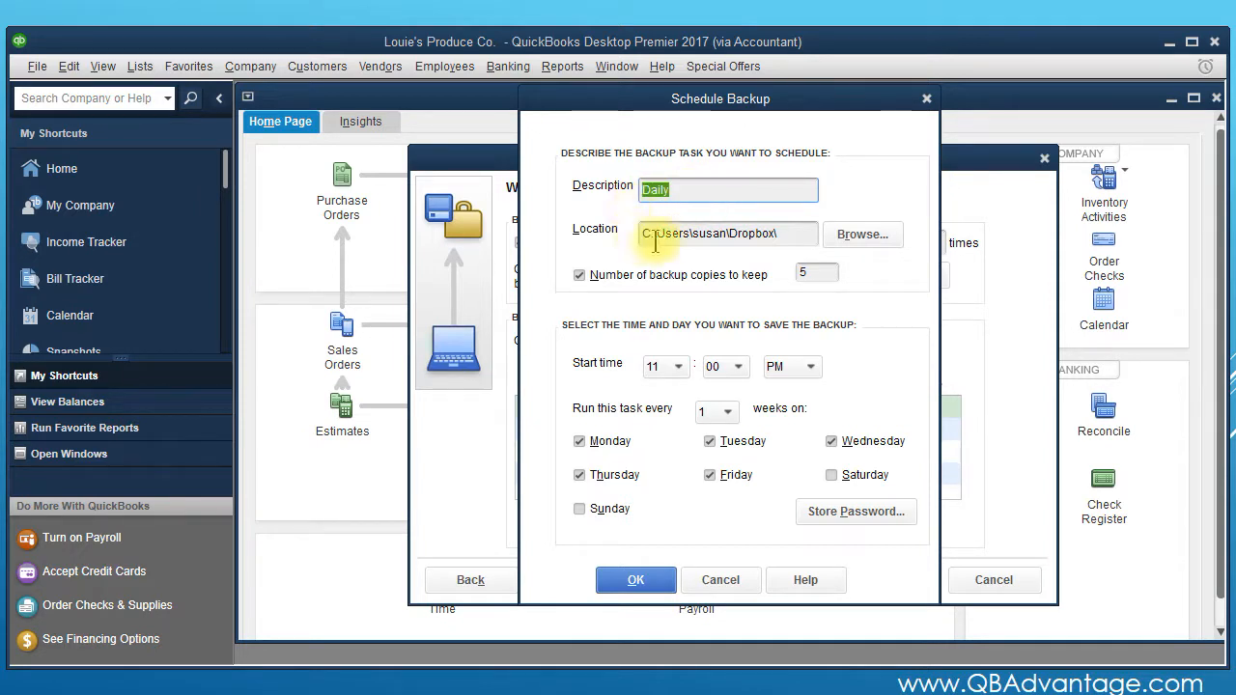
click(786, 240)
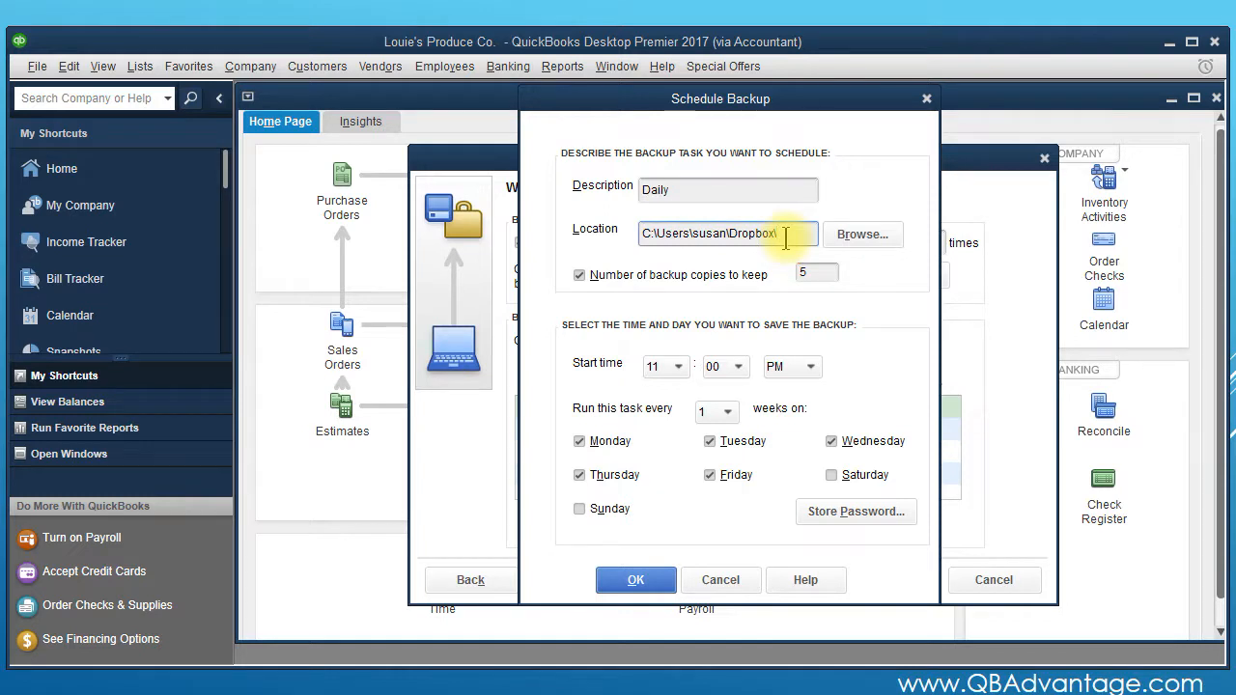
click(579, 275)
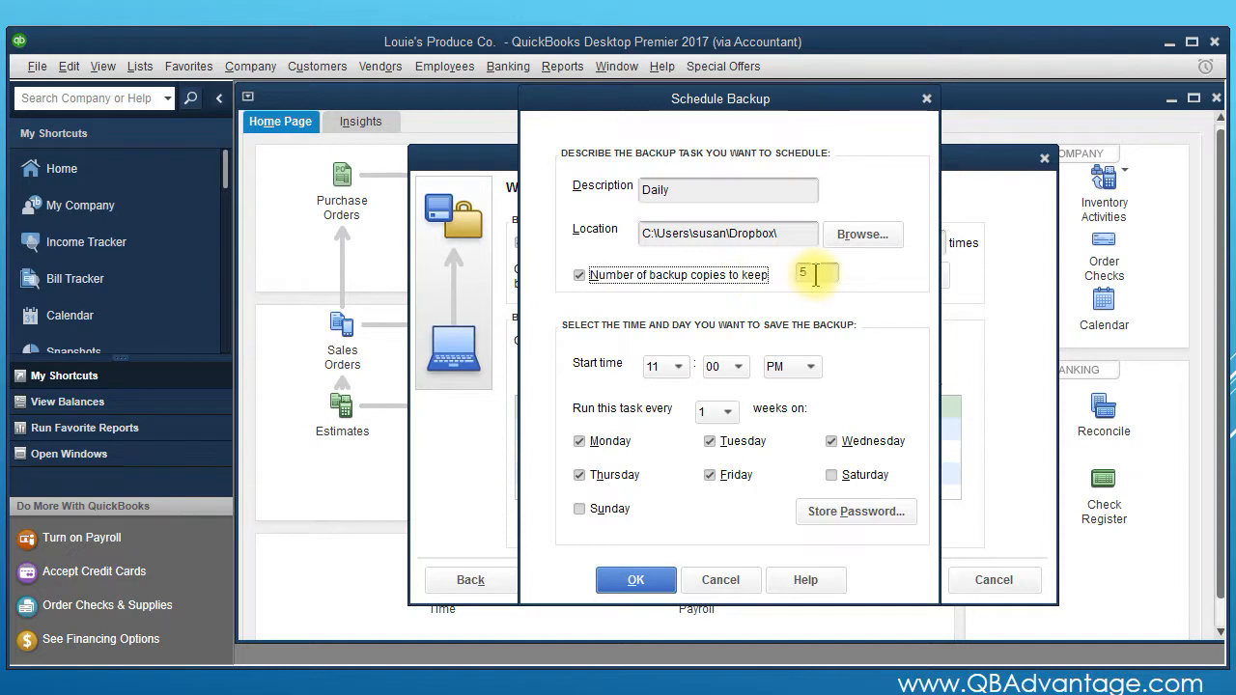
click(820, 274)
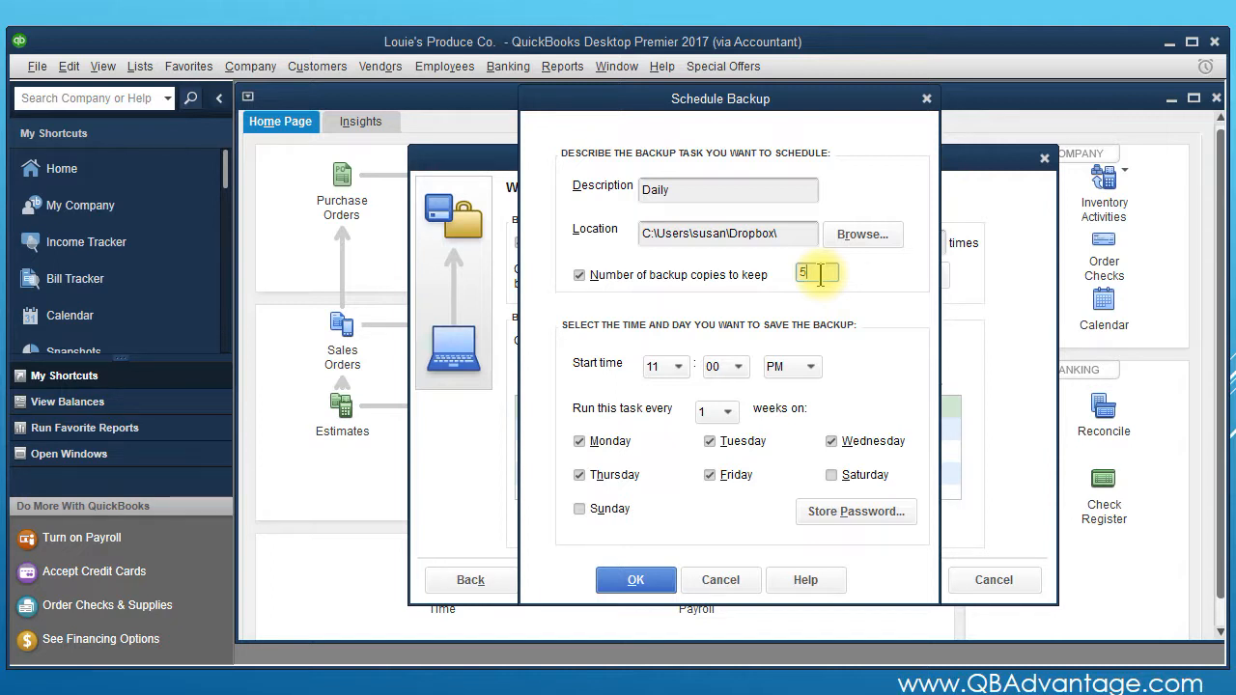
click(681, 377)
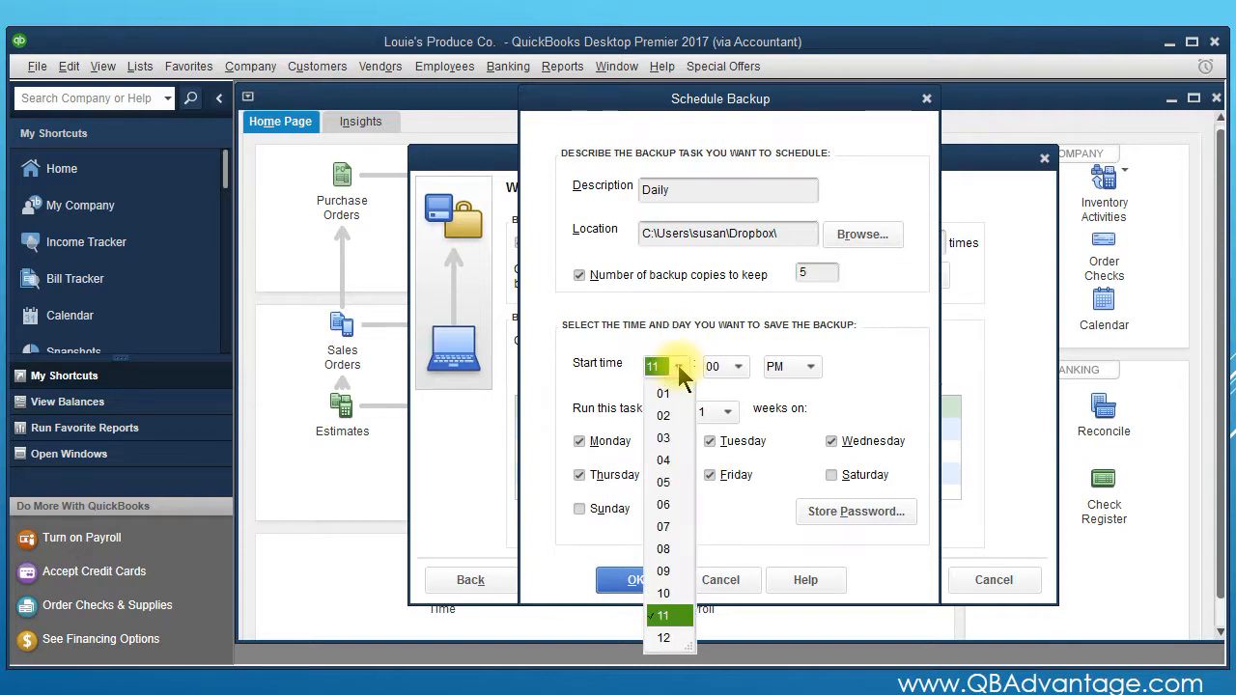
click(681, 377)
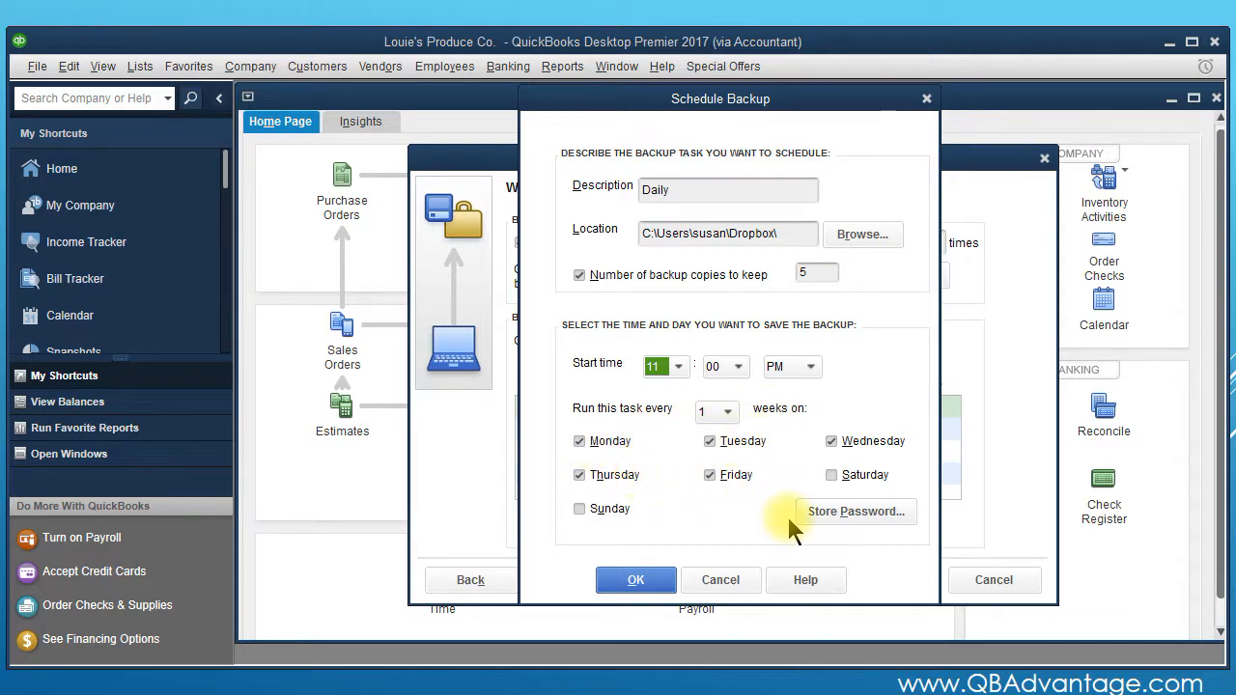
- Store the Windows account password for the Daily scheduled backup and save the schedule
click(858, 514)
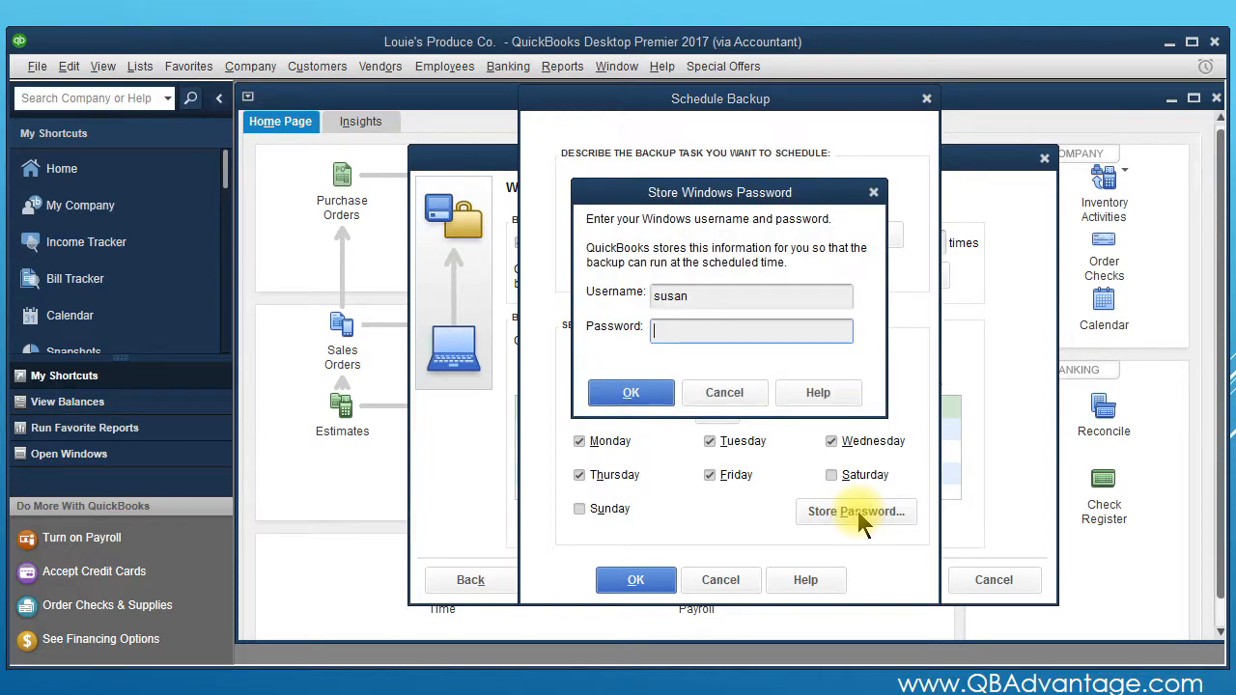
text(•••••••)
click(654, 401)
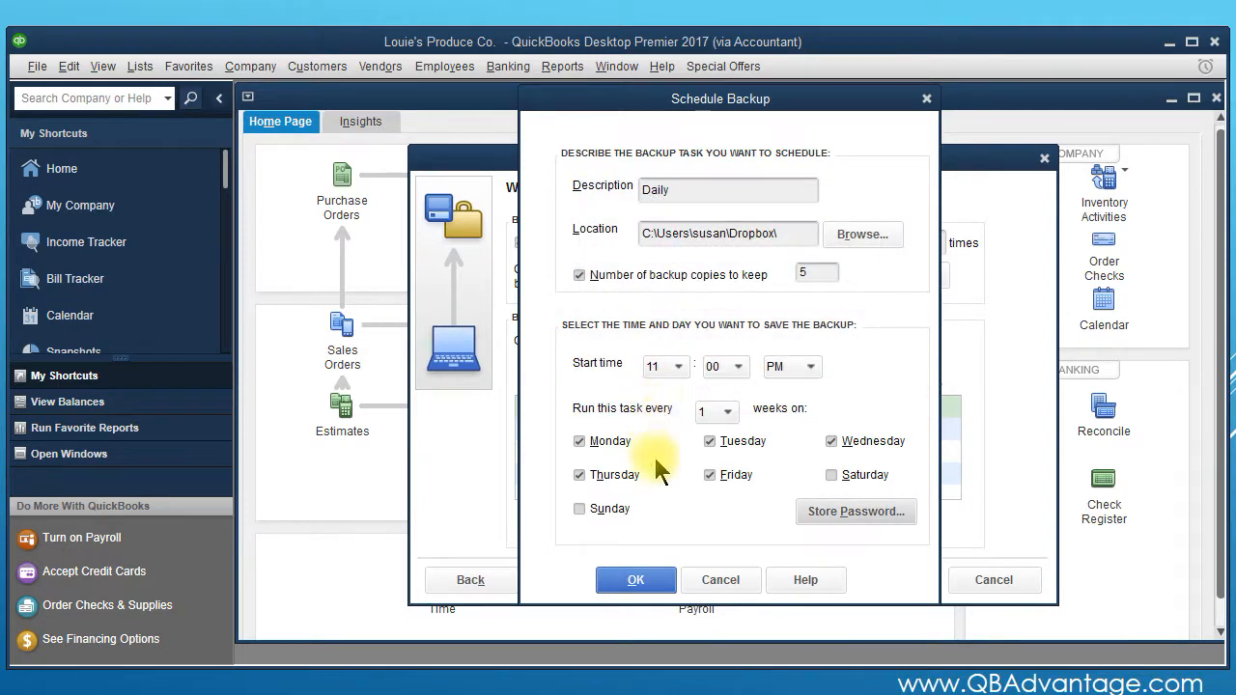
click(637, 581)
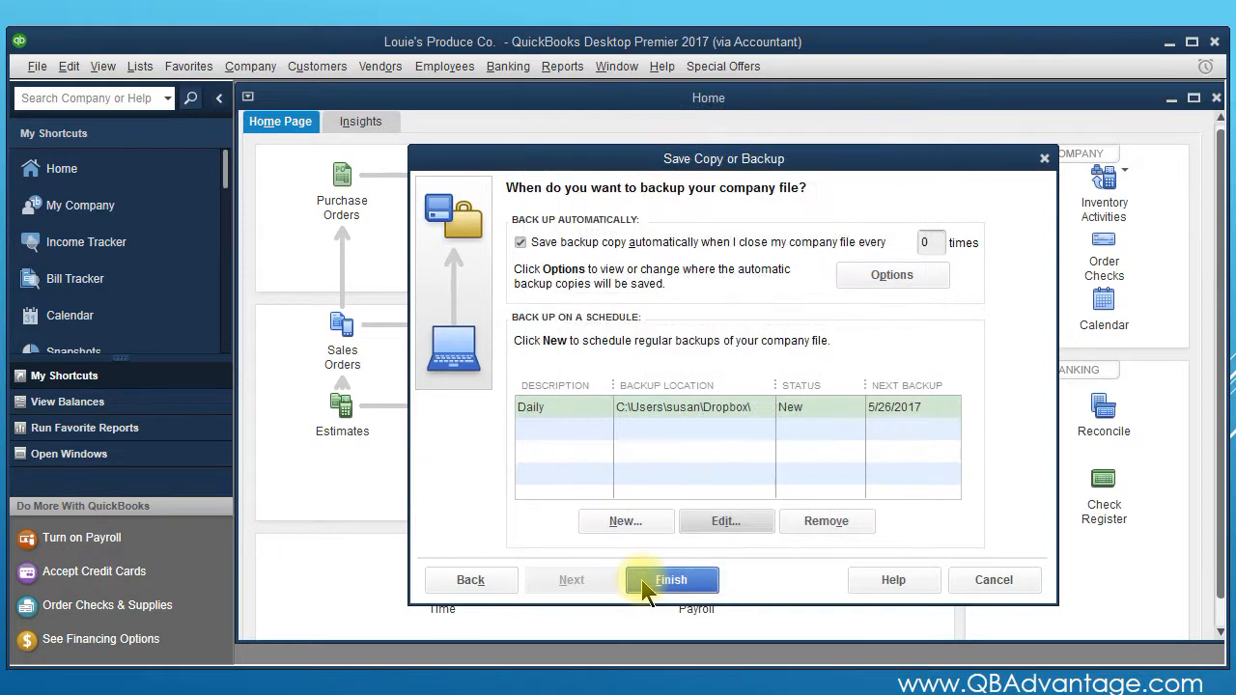
- Start a new scheduled backup with the description Weekly and set its location to the Dropbox folder
click(596, 415)
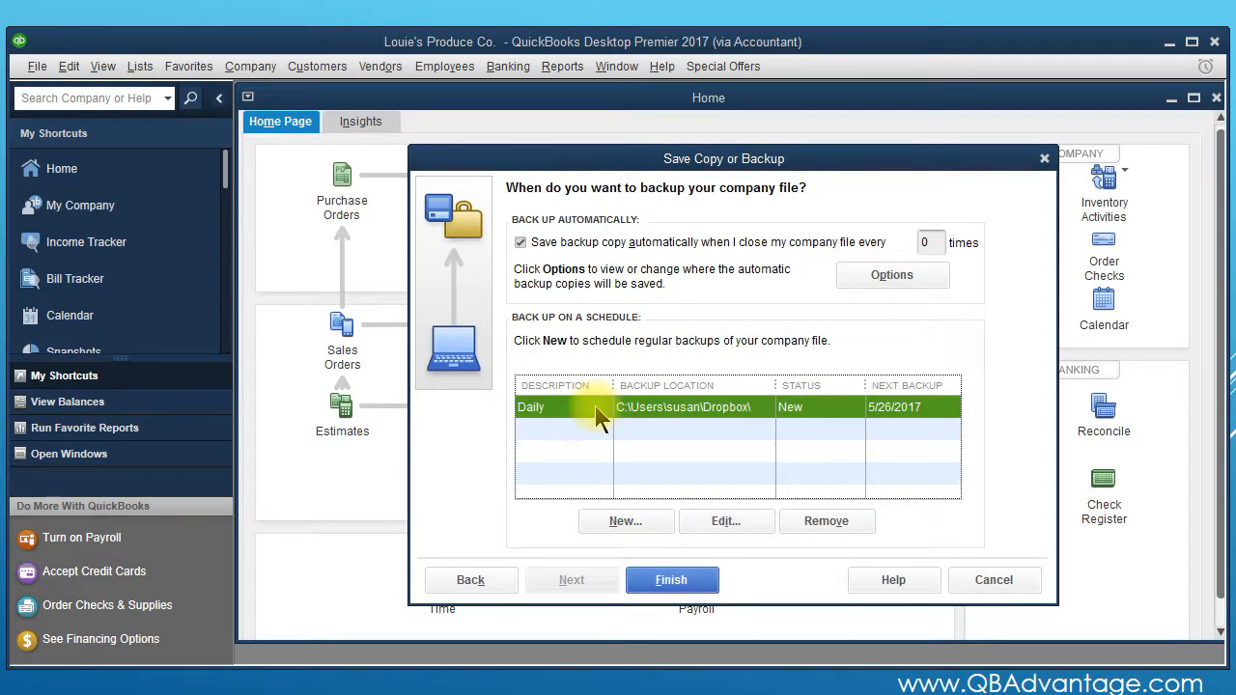
click(620, 521)
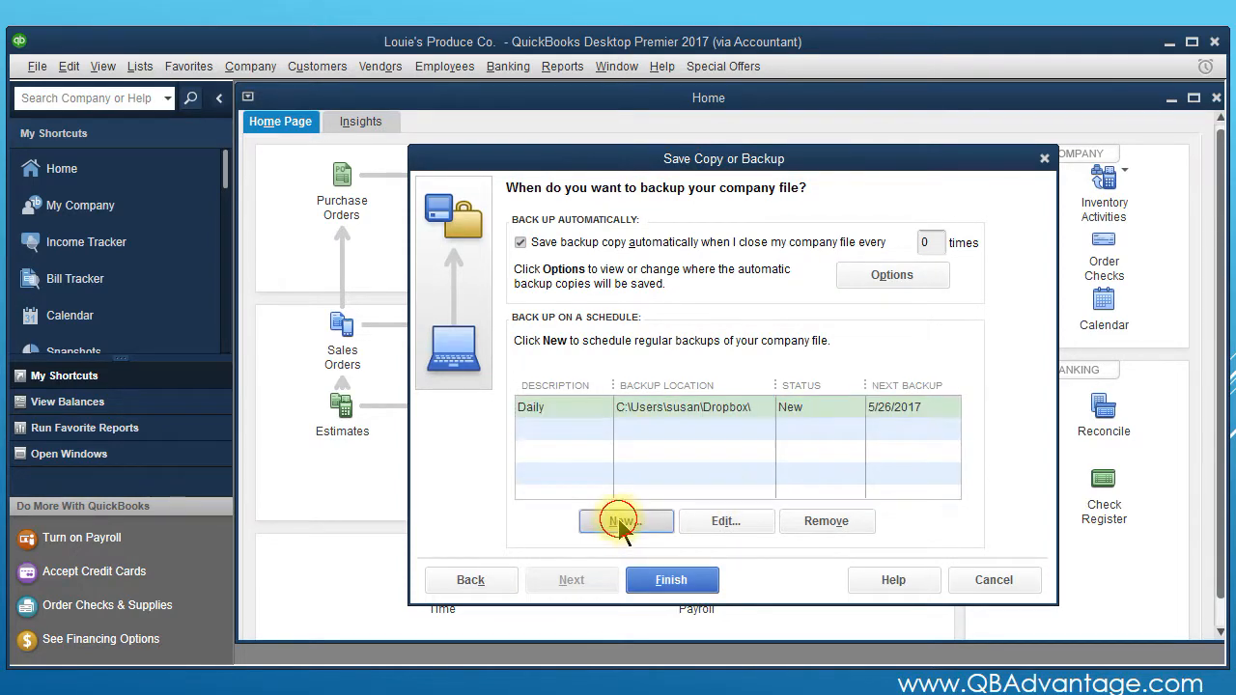
click(647, 191)
text(Weekly)
key(Tab)
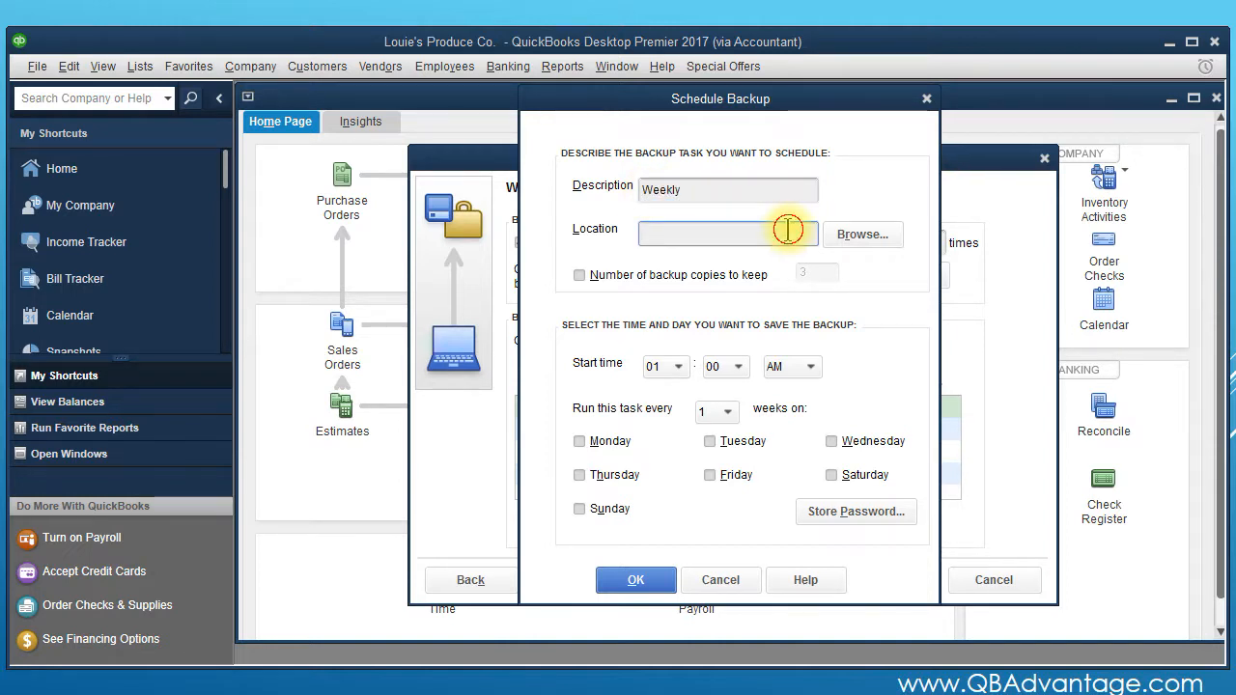
click(870, 238)
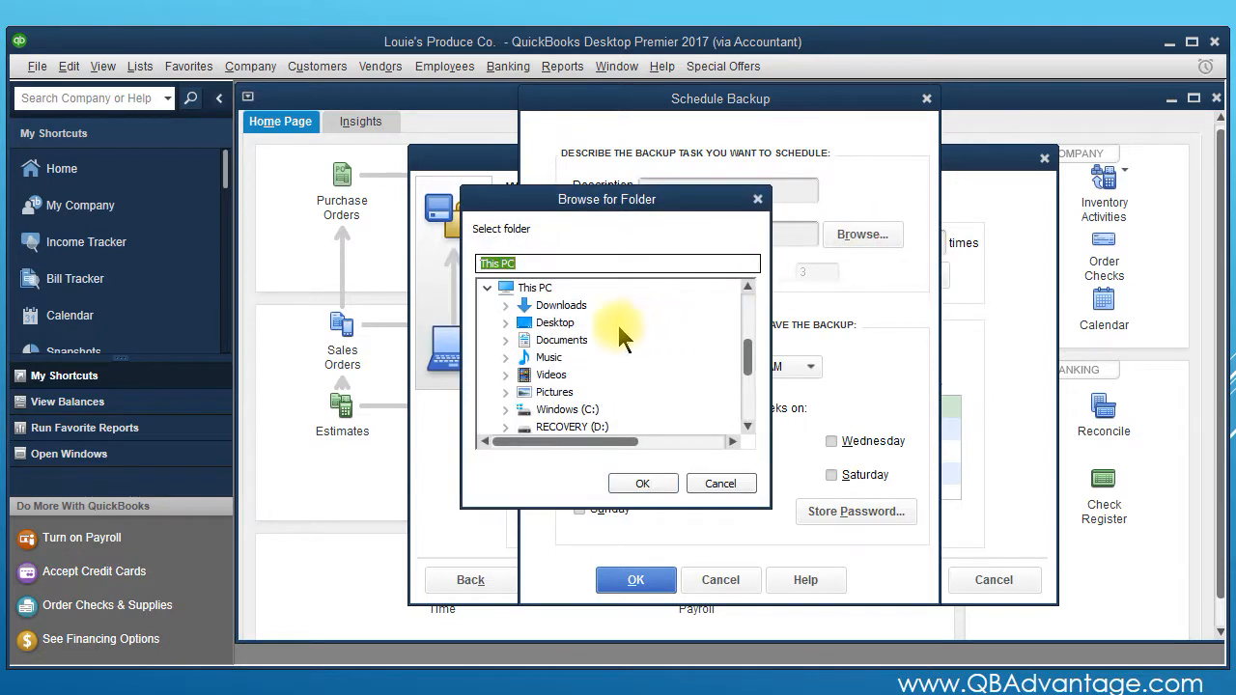
click(746, 303)
click(555, 305)
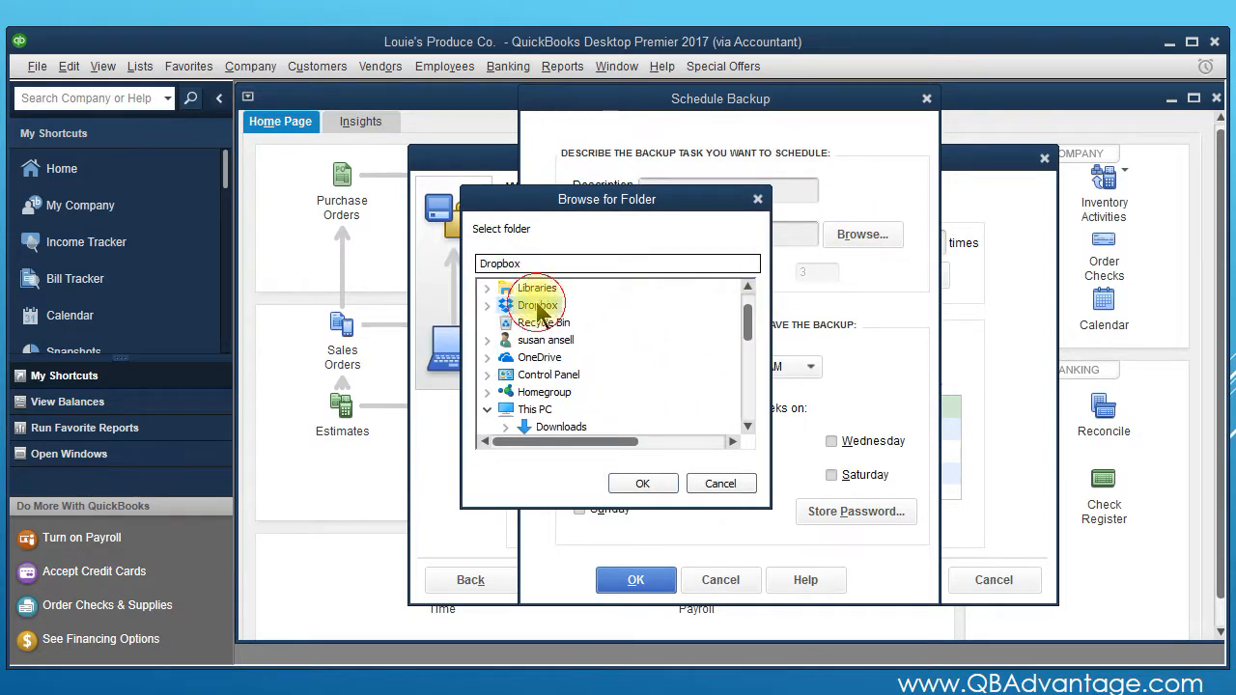
click(642, 482)
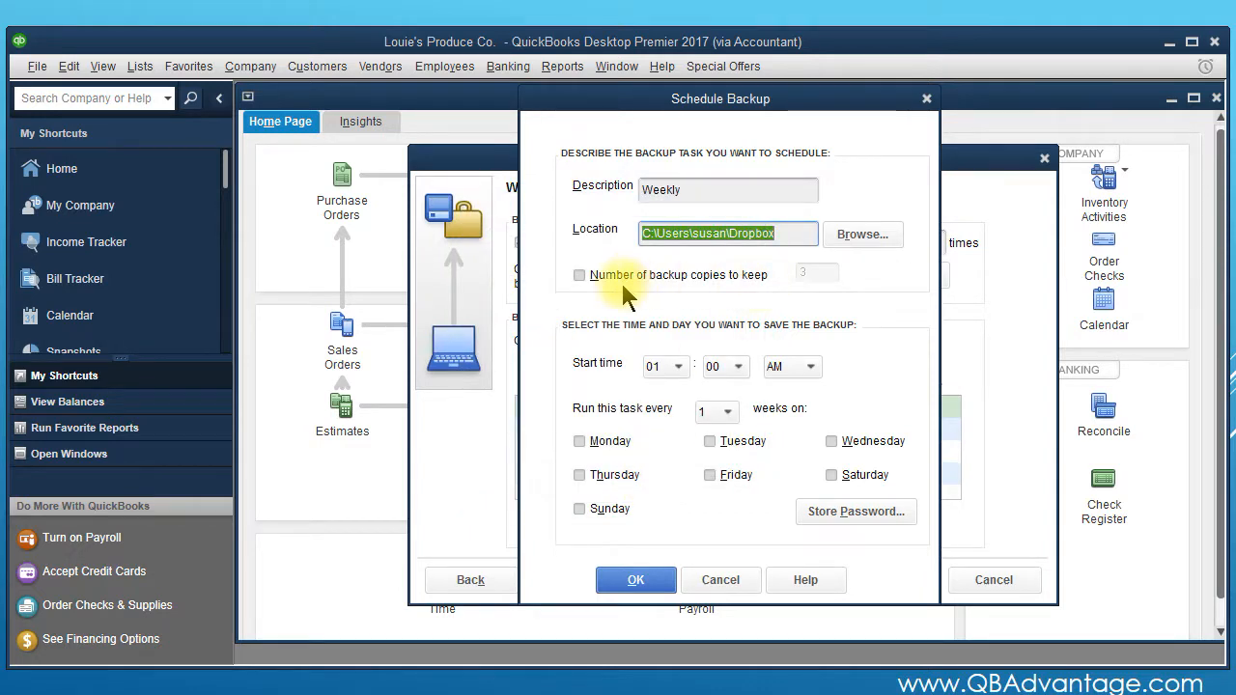
- Limit the Weekly backup's number of copies to keep to 4
click(579, 275)
click(816, 273)
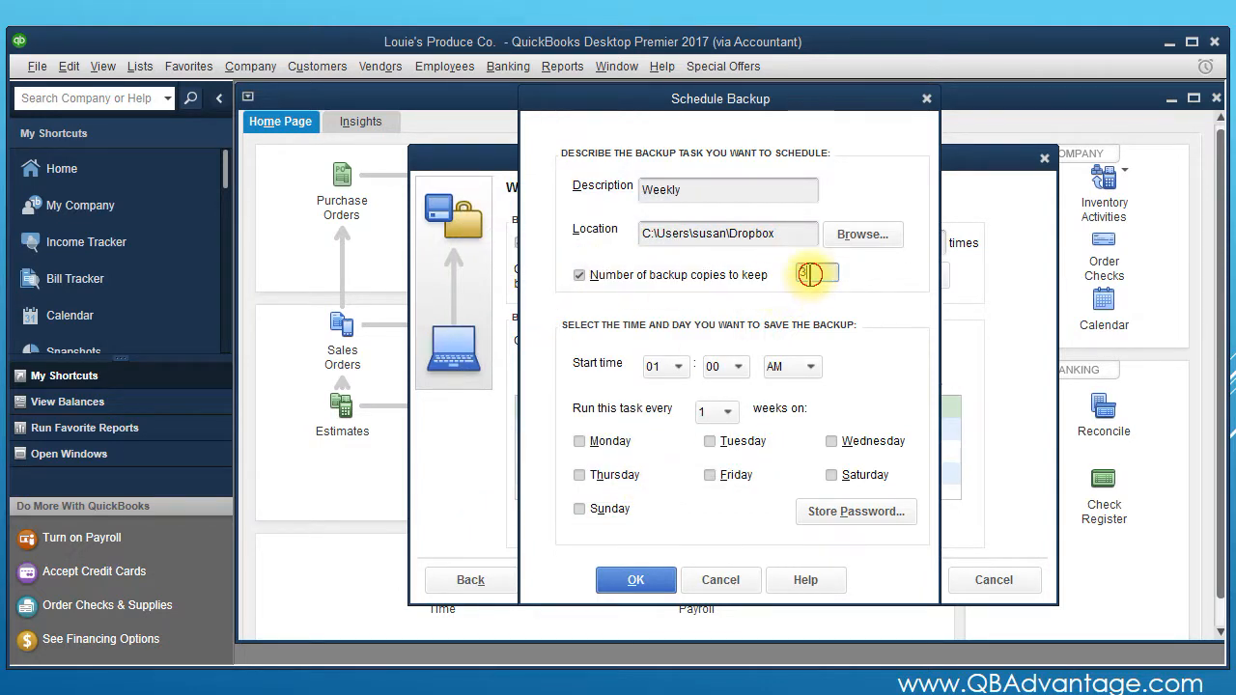
text(4)
key(Tab)
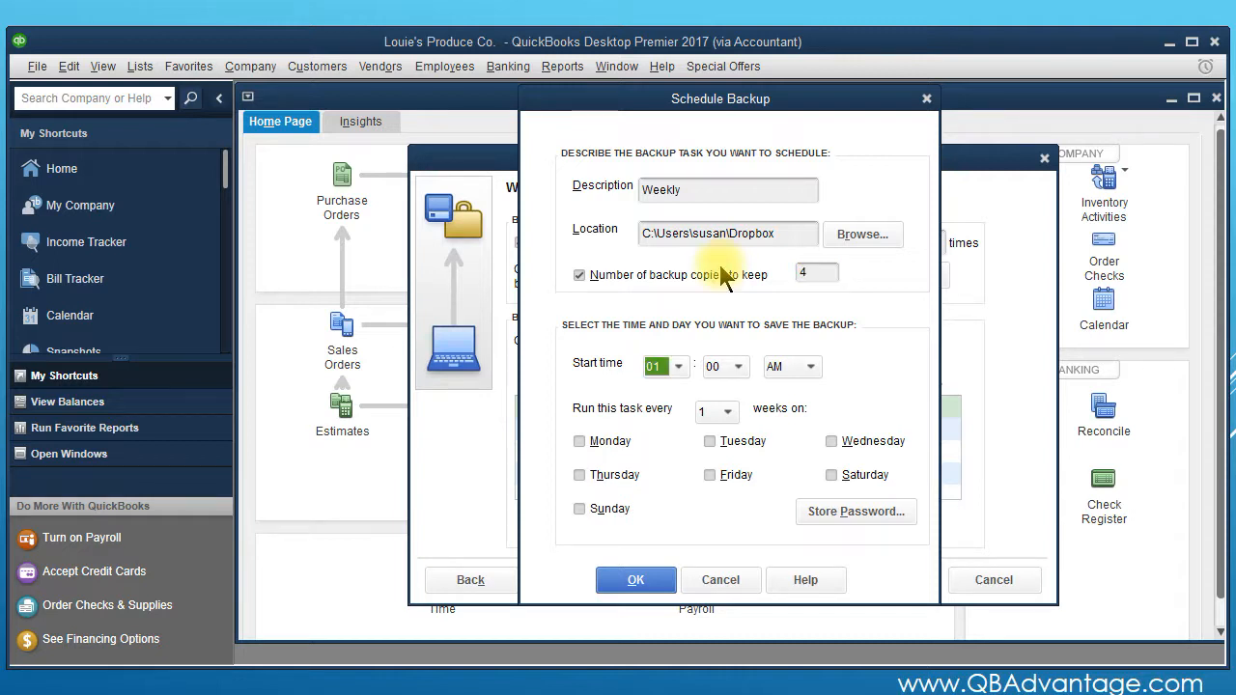
- Schedule the Weekly backup to start at 11:00 PM on Friday
click(679, 366)
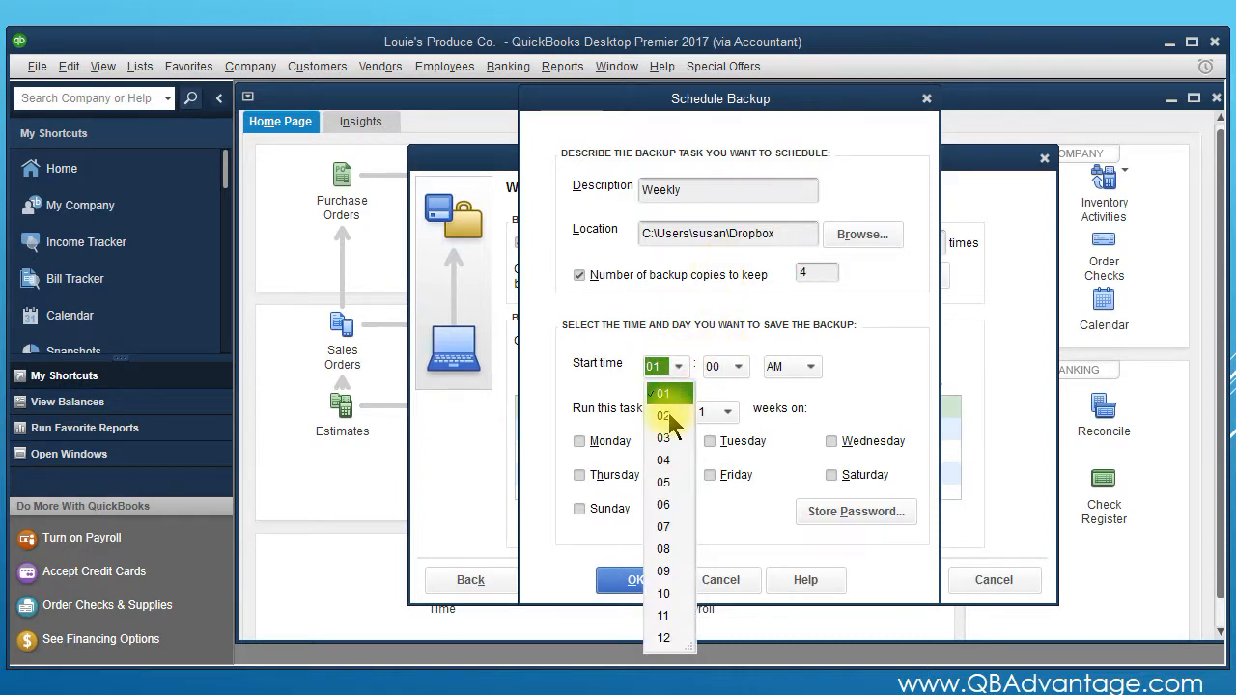
click(662, 615)
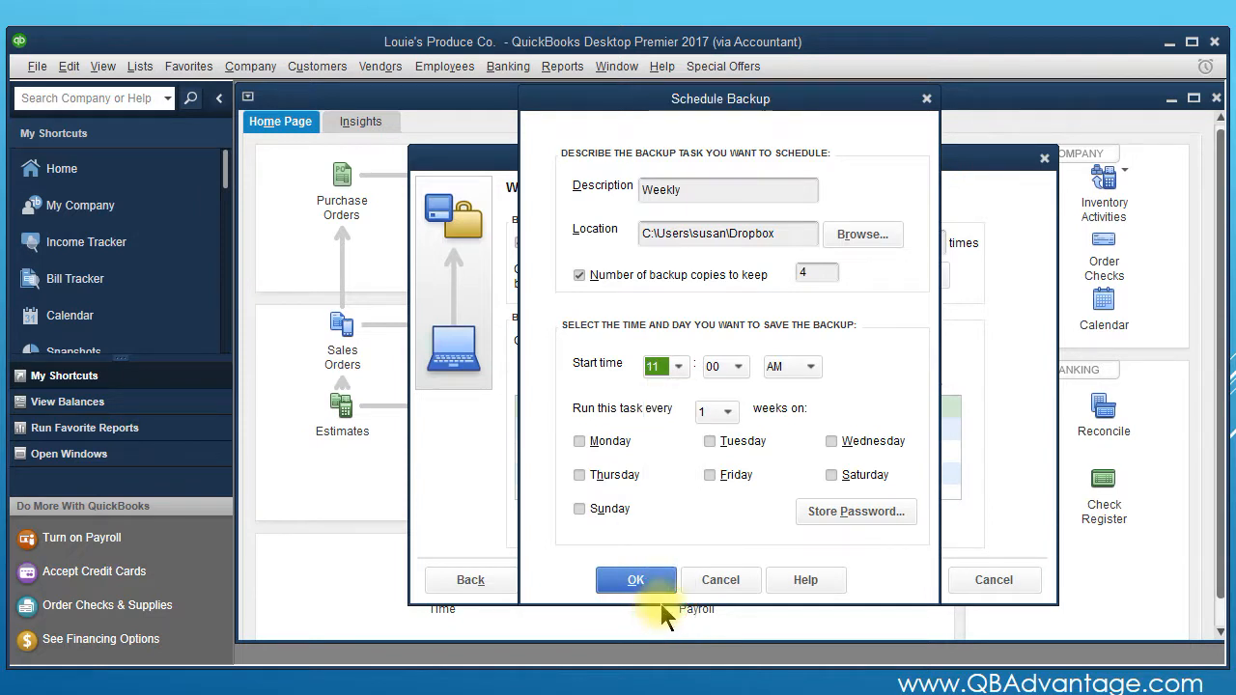
click(802, 379)
click(802, 414)
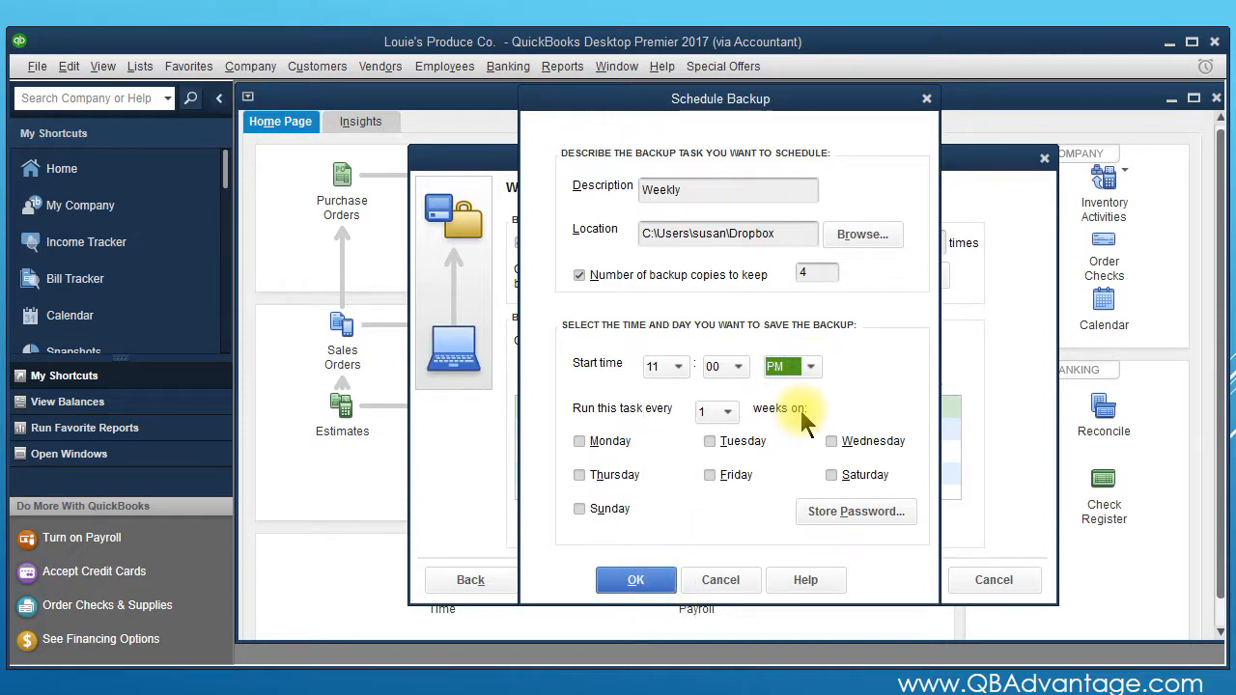
click(709, 475)
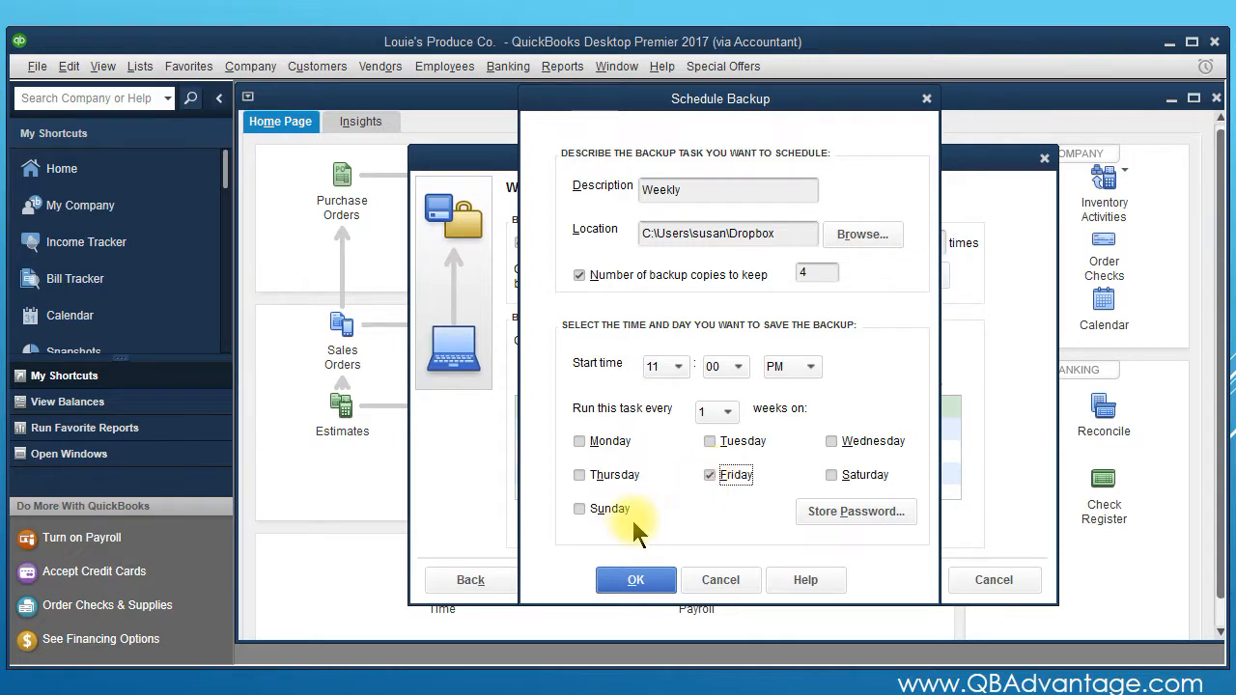
- Store the Windows account password for the Weekly scheduled backup and save the schedule
click(823, 516)
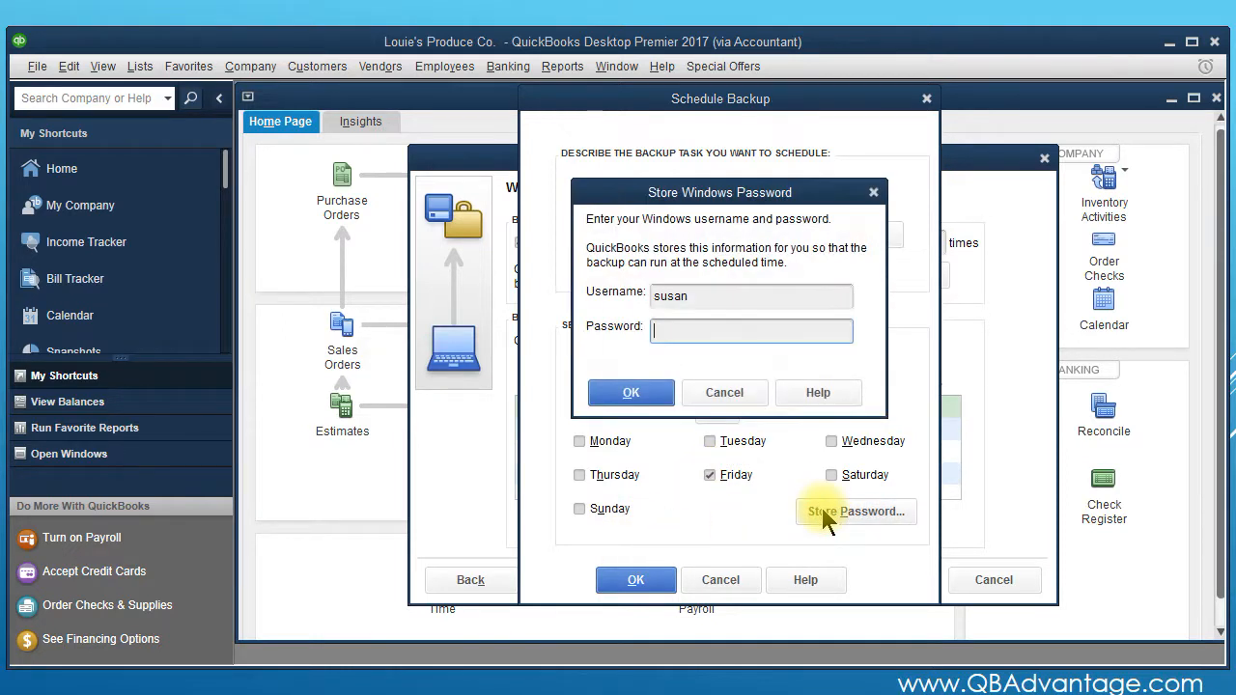
text(********)
click(639, 394)
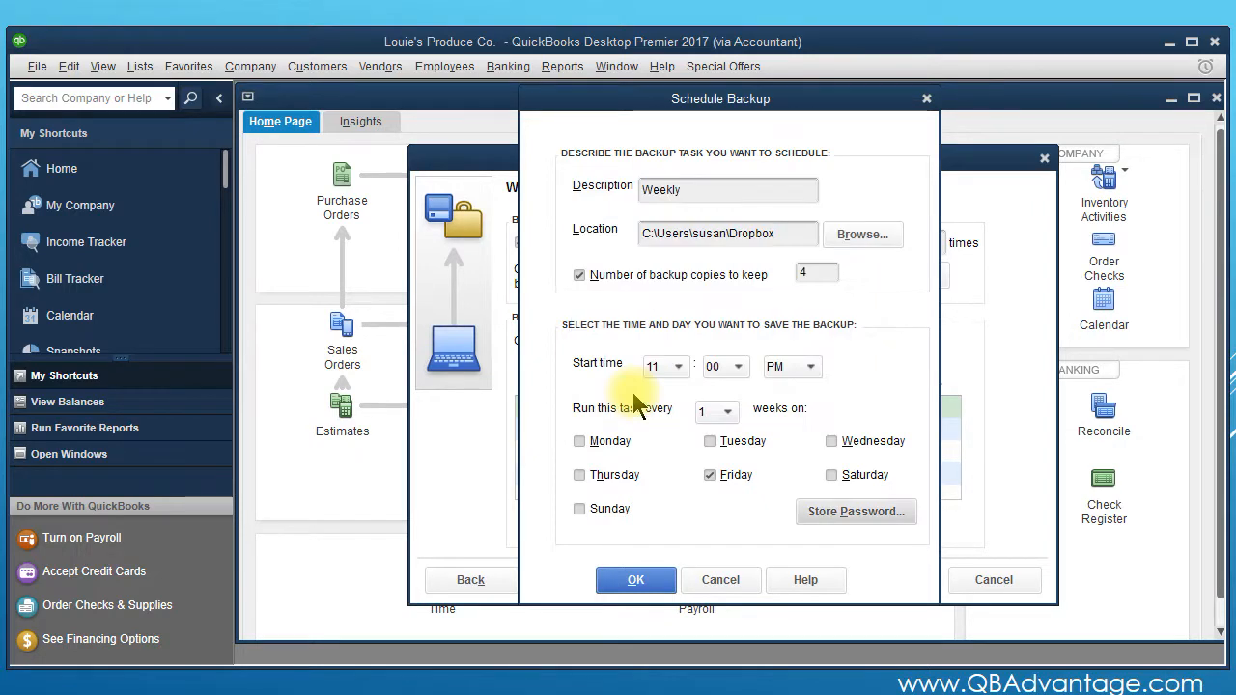
click(642, 579)
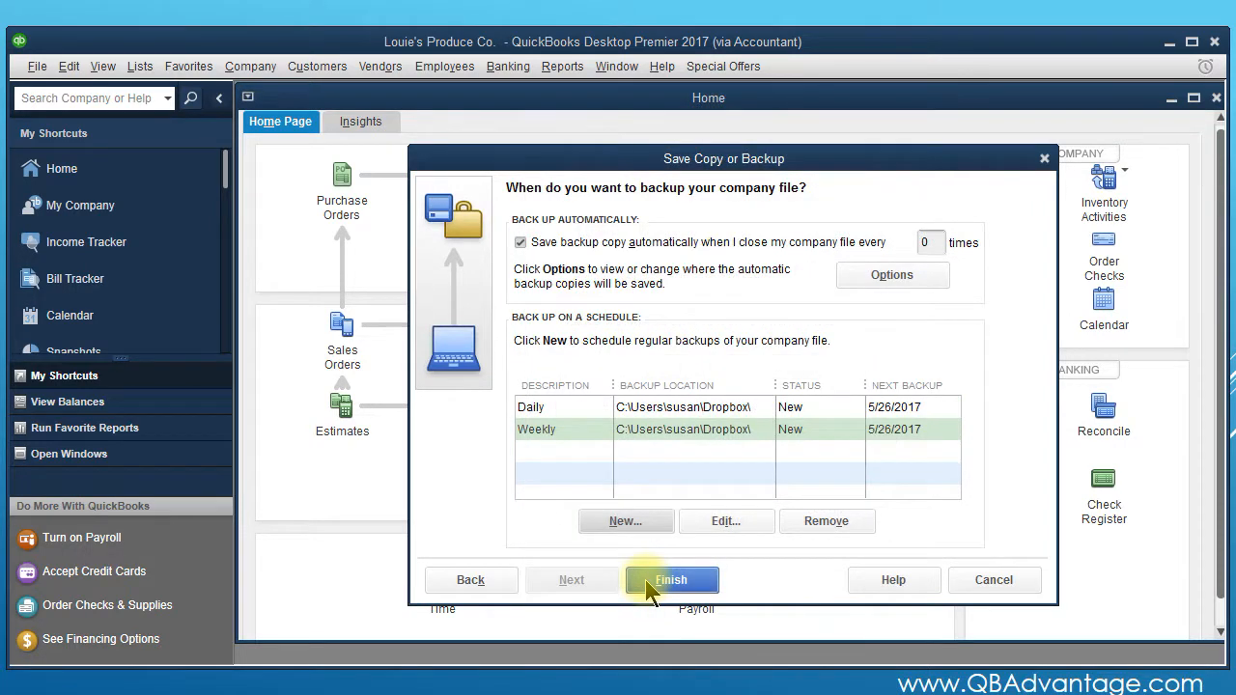
- Set the automatic backup to save a copy every 2 times the company file is closed
click(661, 408)
click(663, 430)
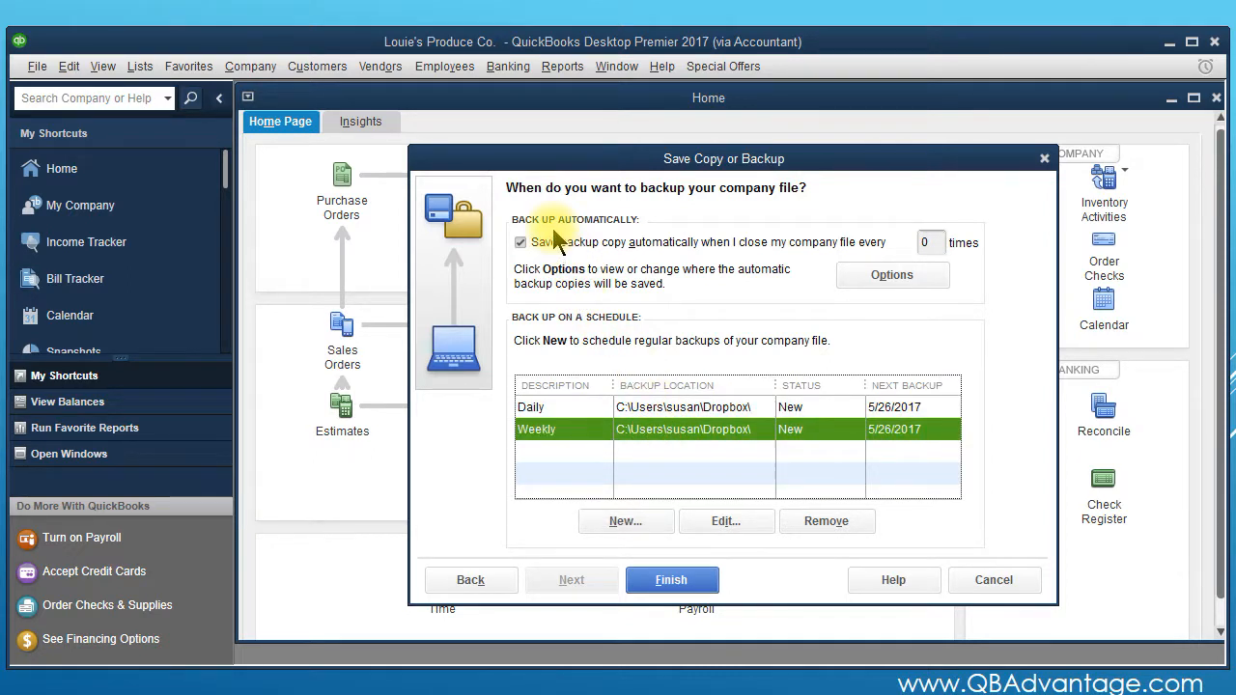
click(929, 243)
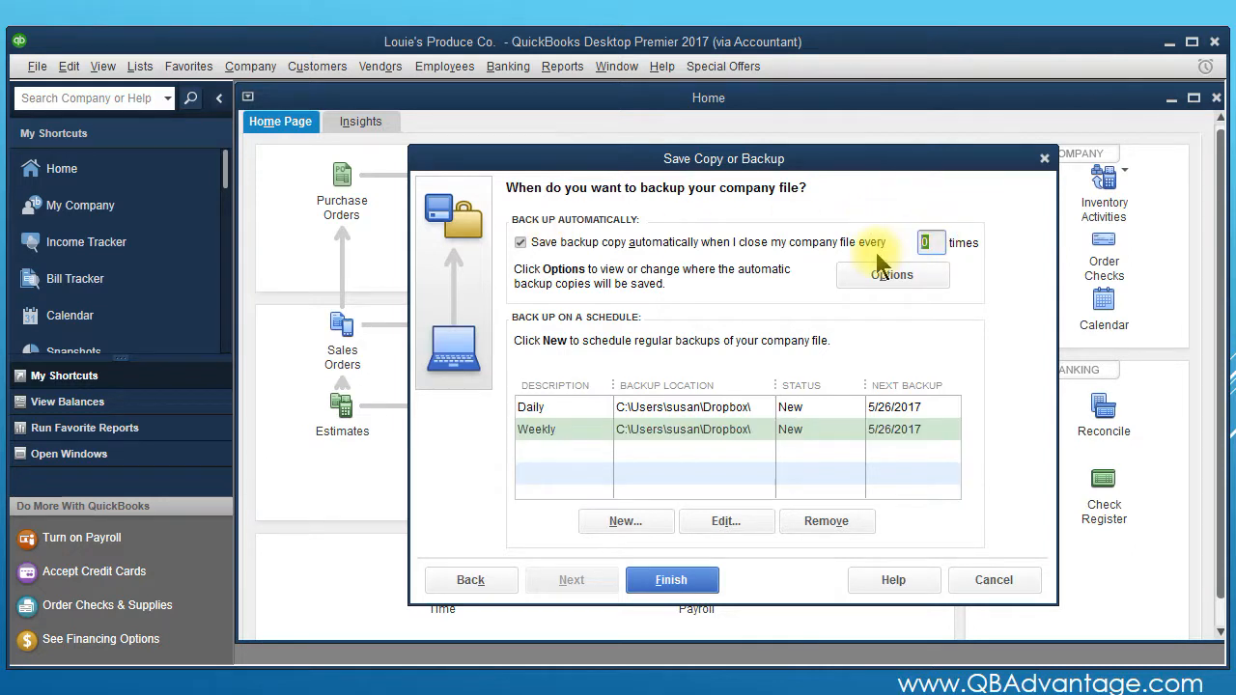
text(2)
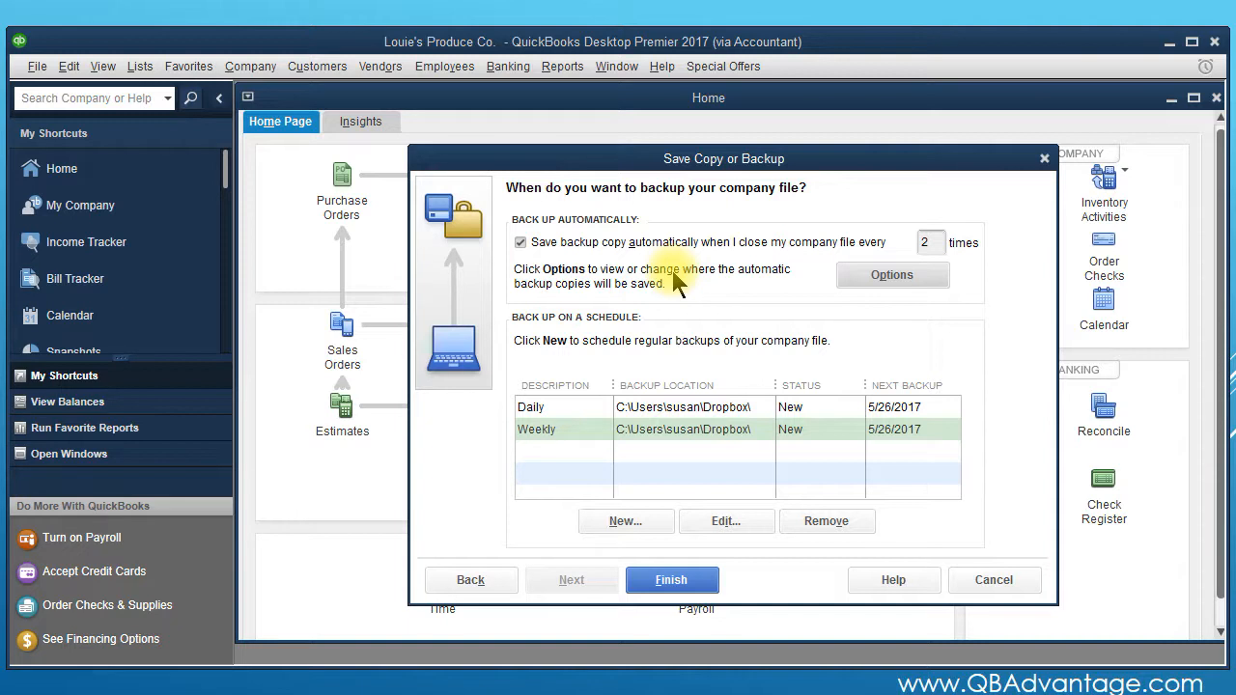
- Review the Daily and Weekly entries in the backup schedule, comparing their locations, statuses and next backup dates
click(676, 411)
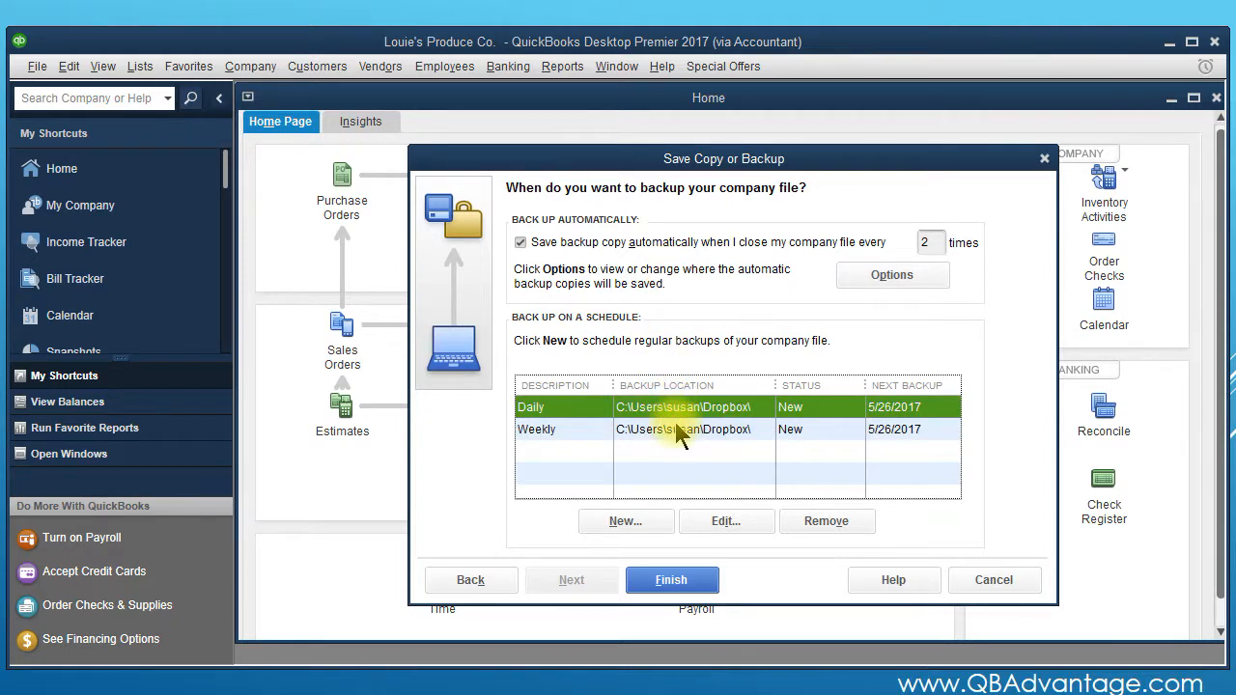
click(681, 435)
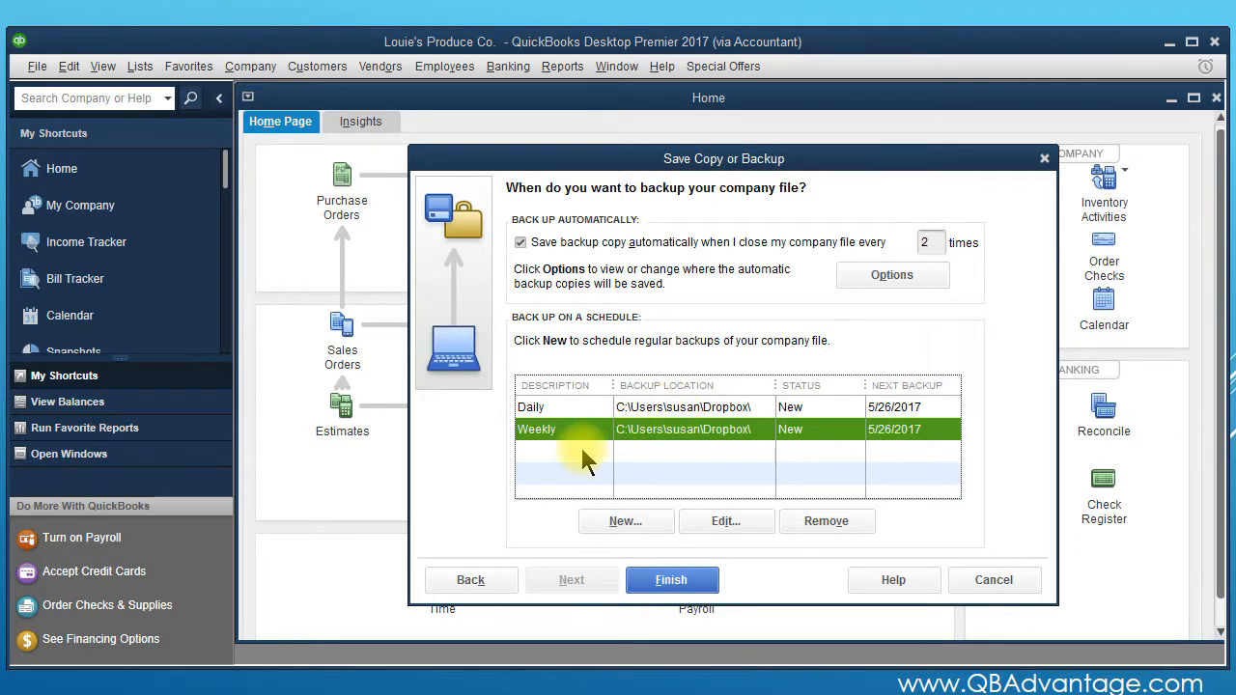
click(680, 413)
click(682, 430)
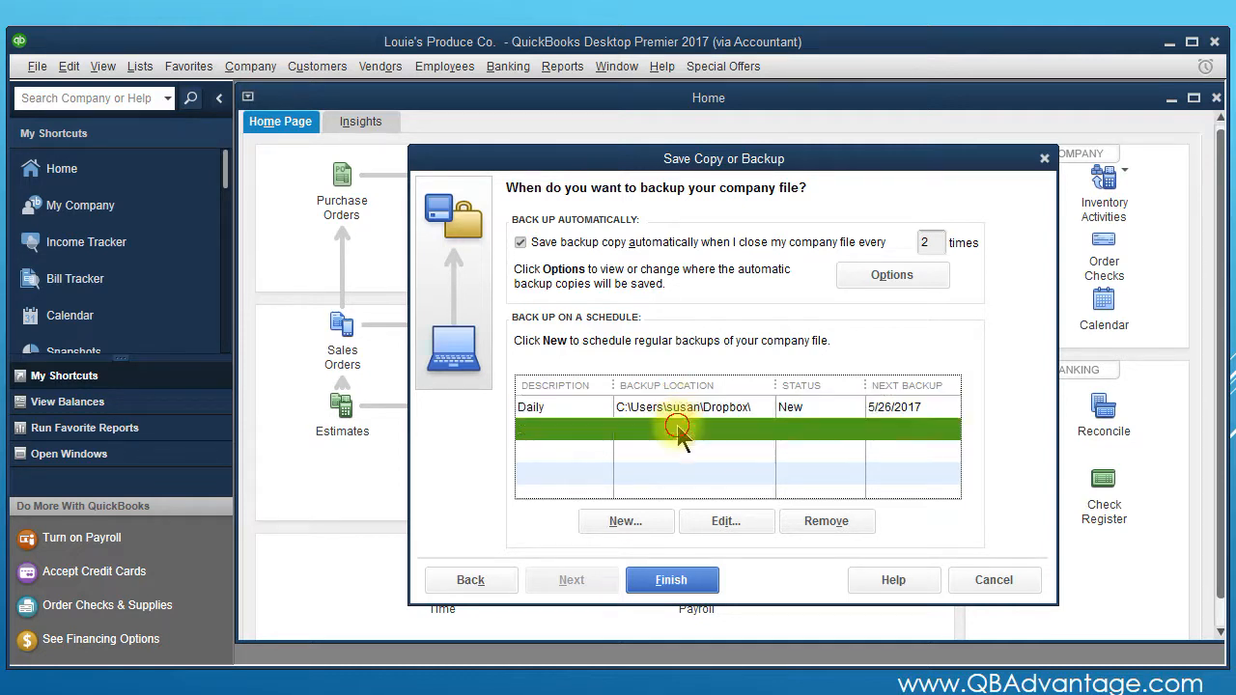
click(674, 410)
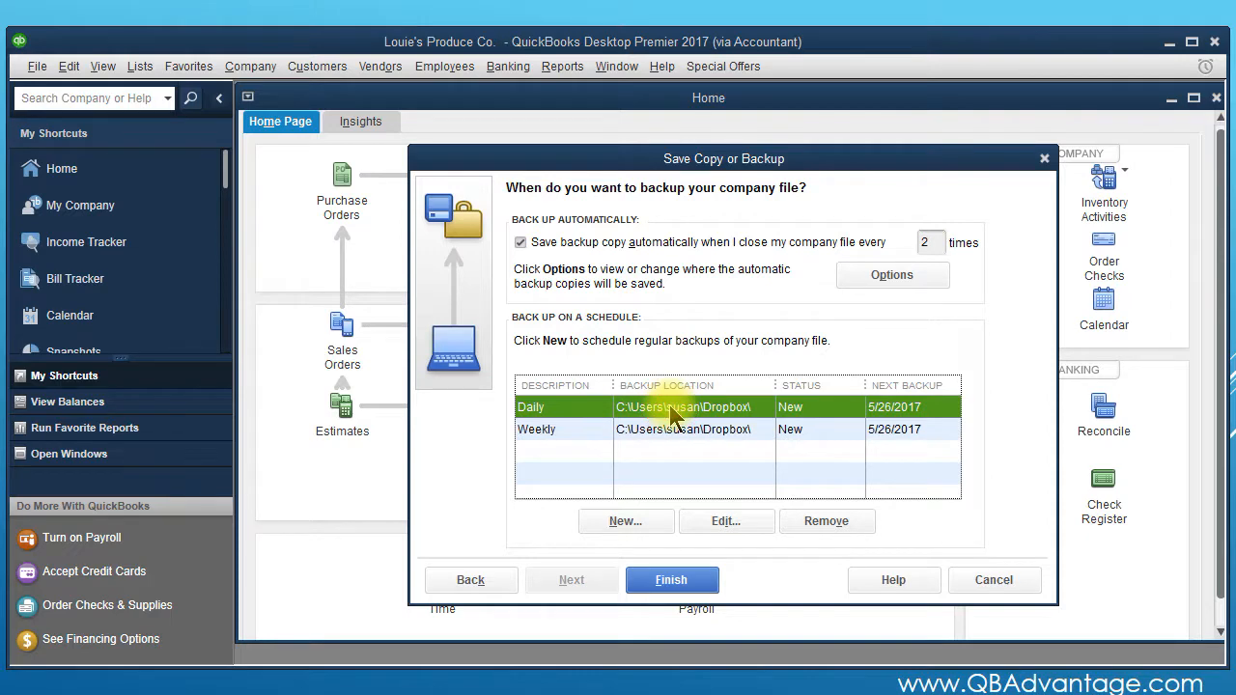
click(715, 439)
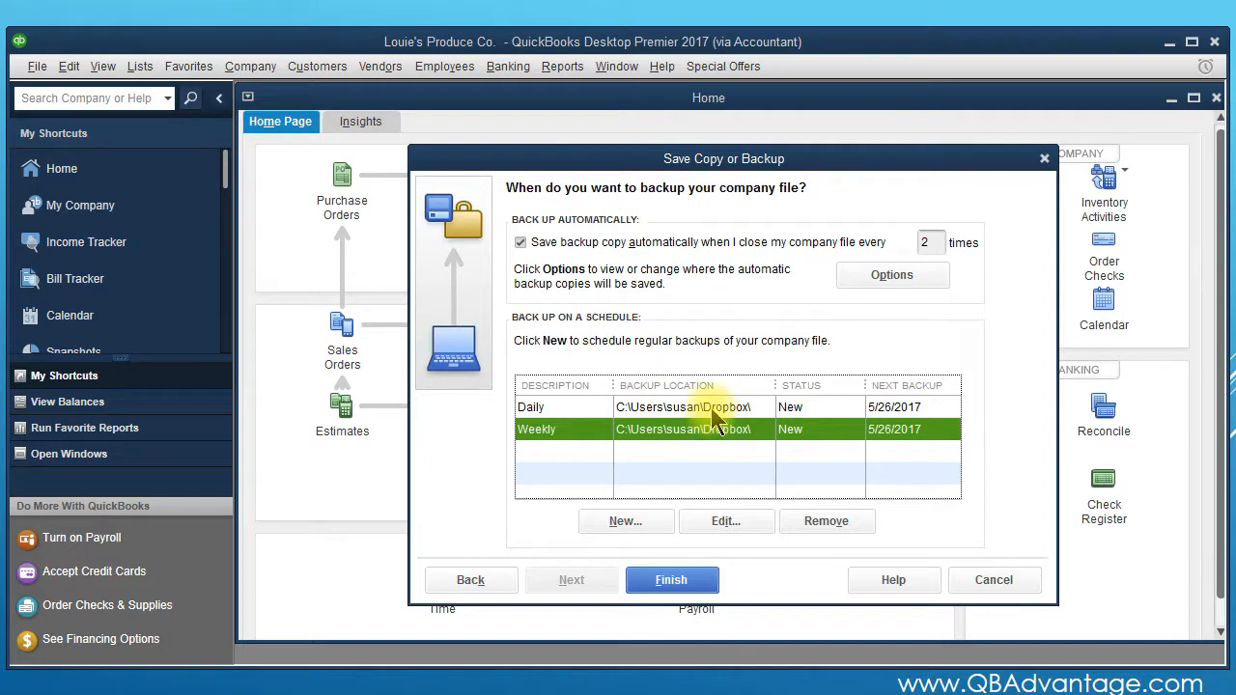
click(715, 410)
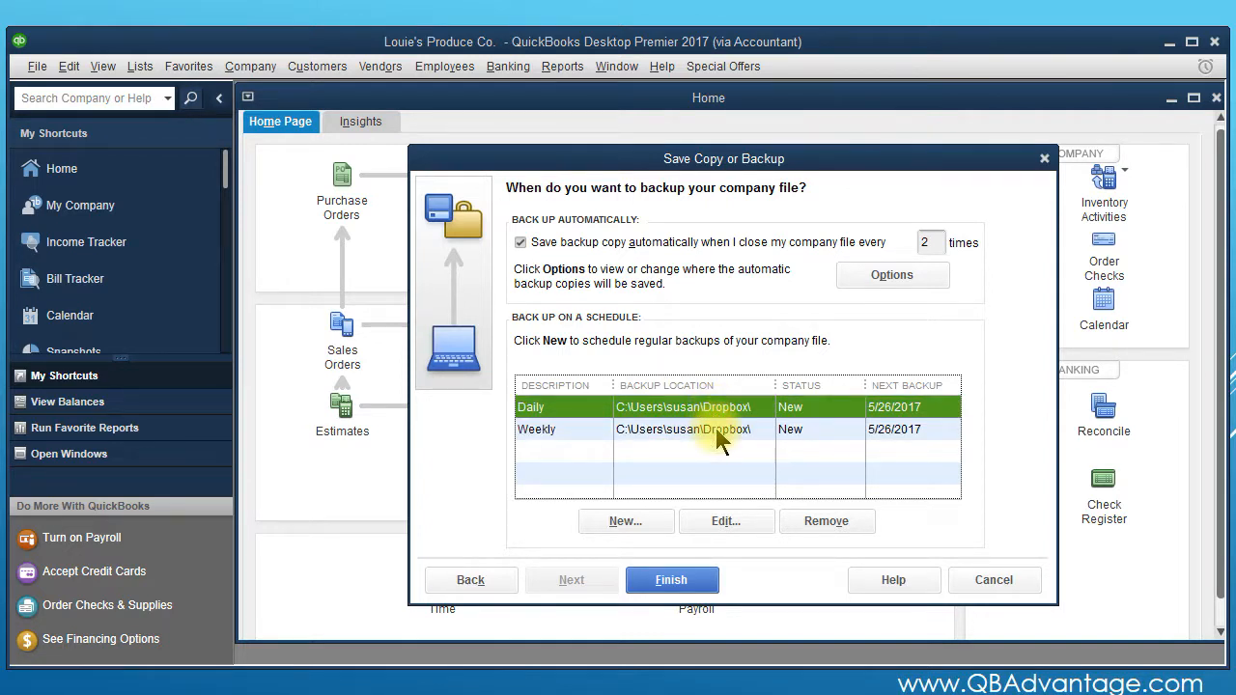
click(719, 432)
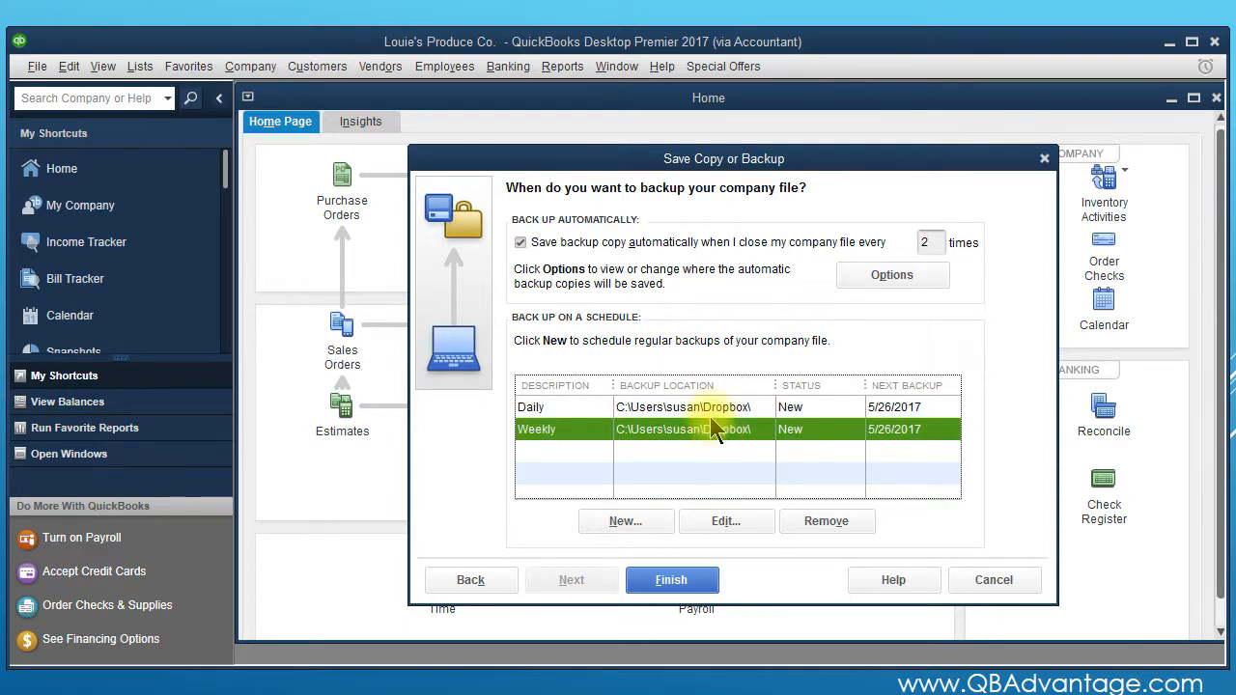
click(714, 415)
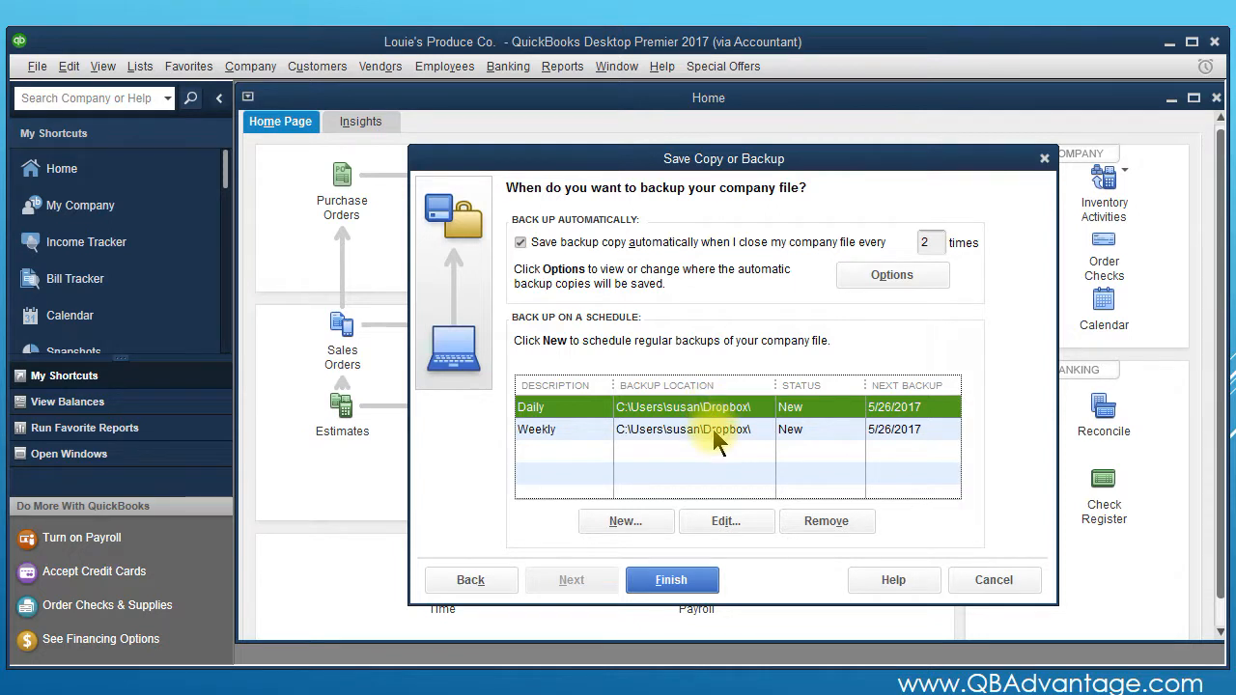
click(713, 431)
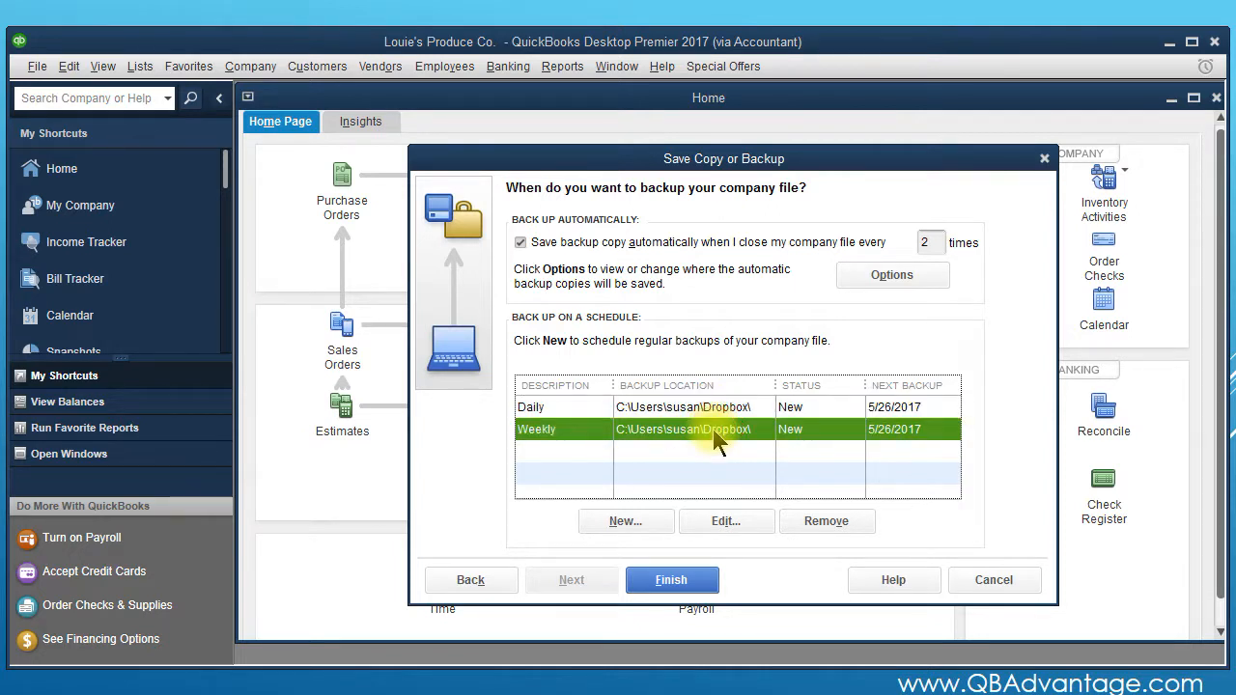
- Finish the backup setup to save the automatic and scheduled backups, and dismiss the confirmation
click(669, 583)
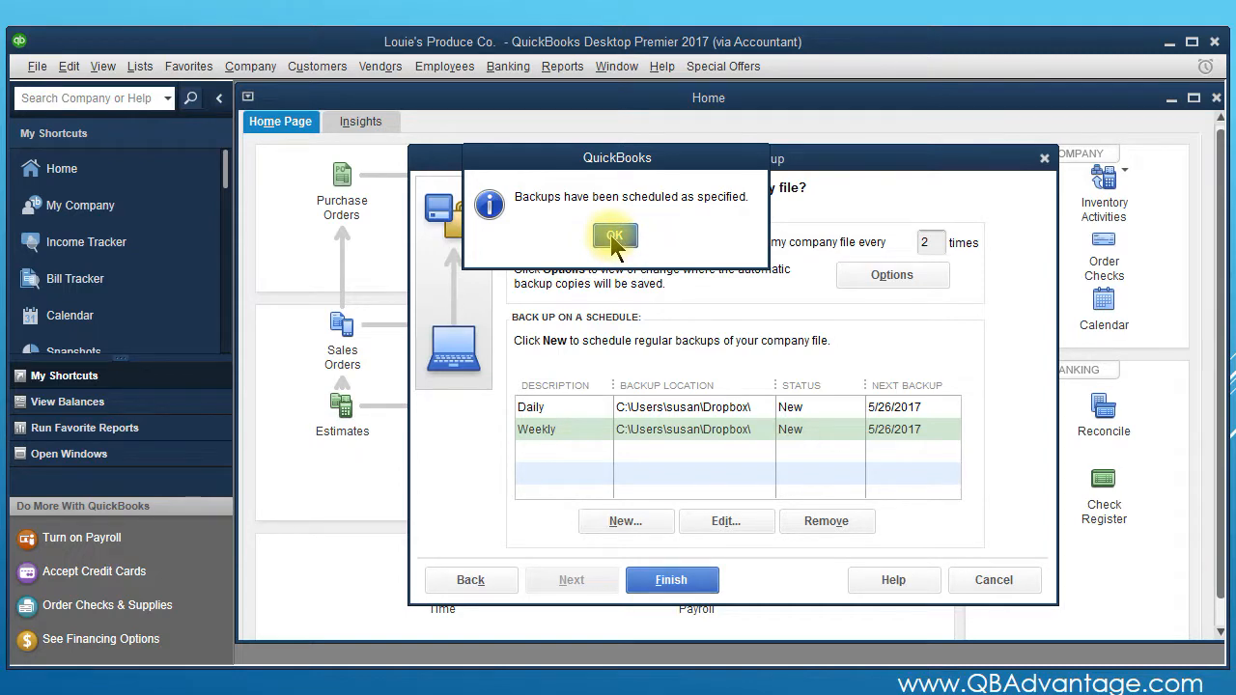
click(613, 238)
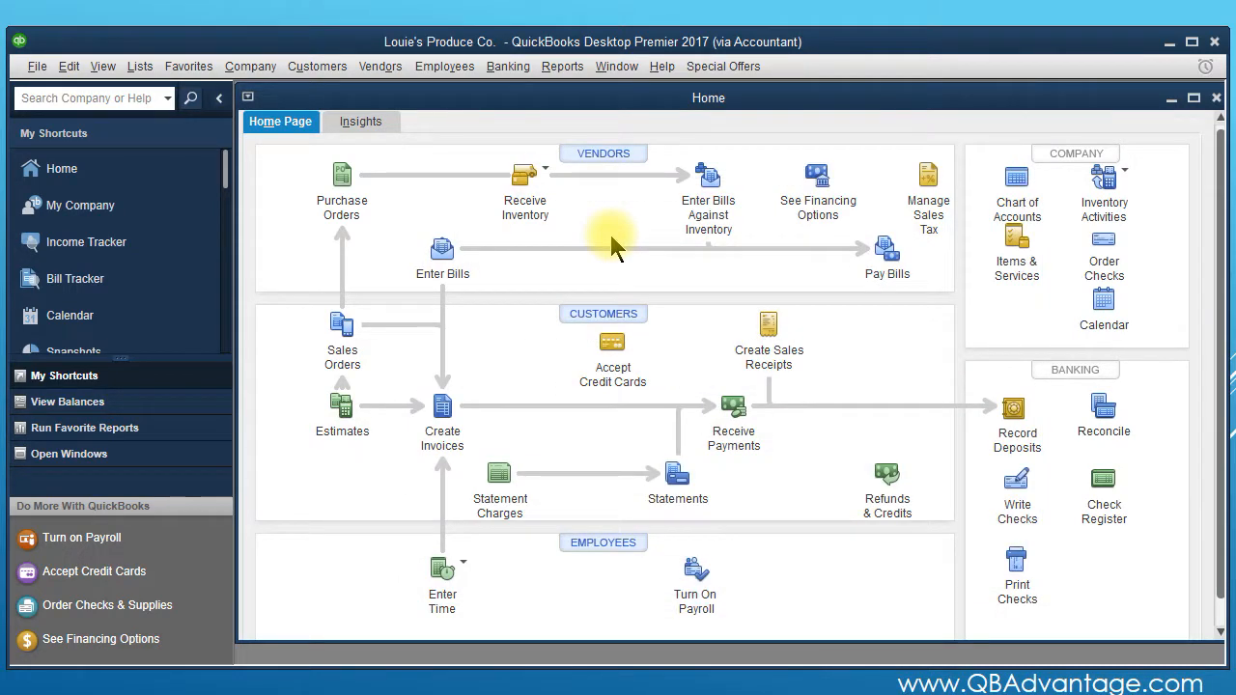